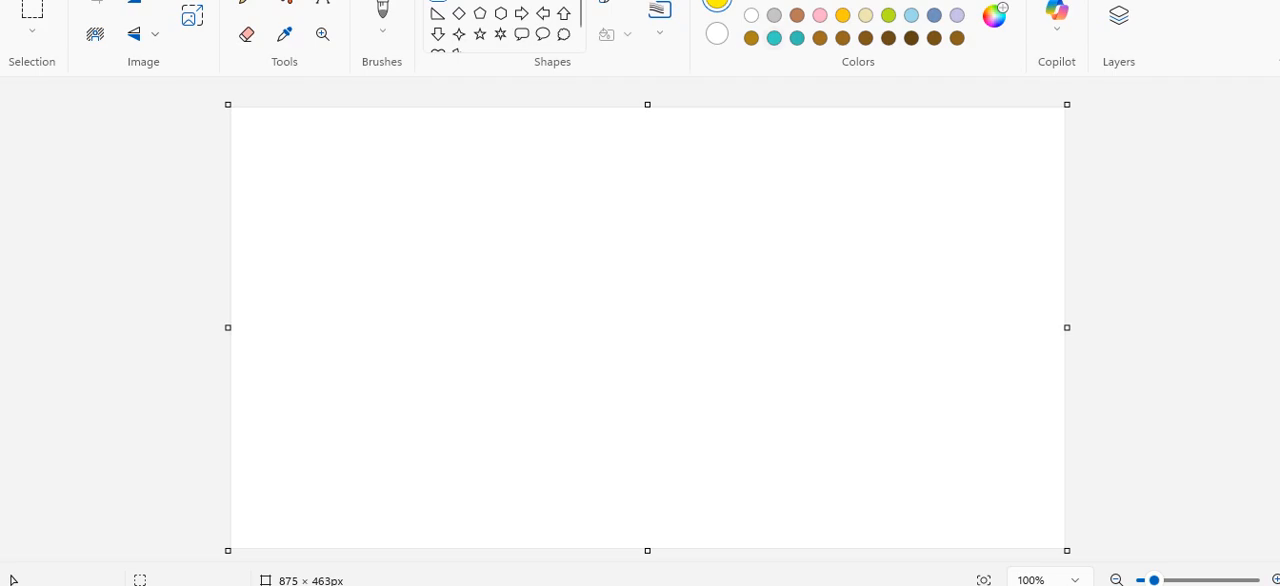
Draw a turquoise diagonal line across the canvas's lower-left corner, from the left edge down to the bottom edge.
click(774, 38)
drag(231, 395, 773, 551)
click(707, 464)
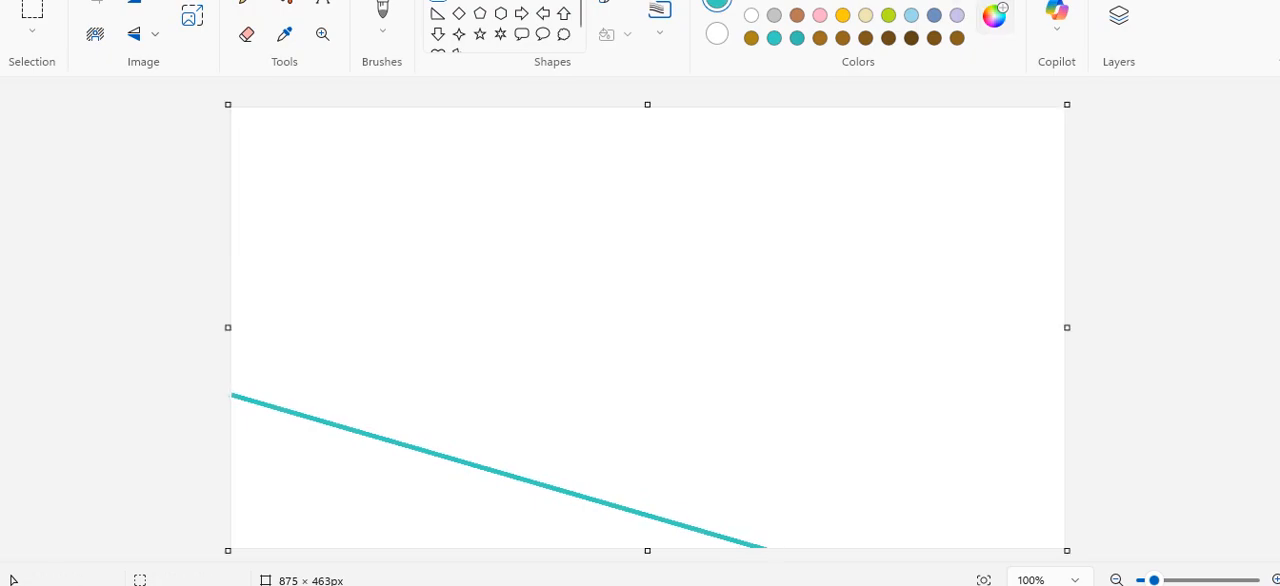
Draw a diagonal line about 875 × 252 px above the first one, sloping down to the right edge, in darker teal #2FB0A4.
click(994, 15)
drag(681, 74, 681, 104)
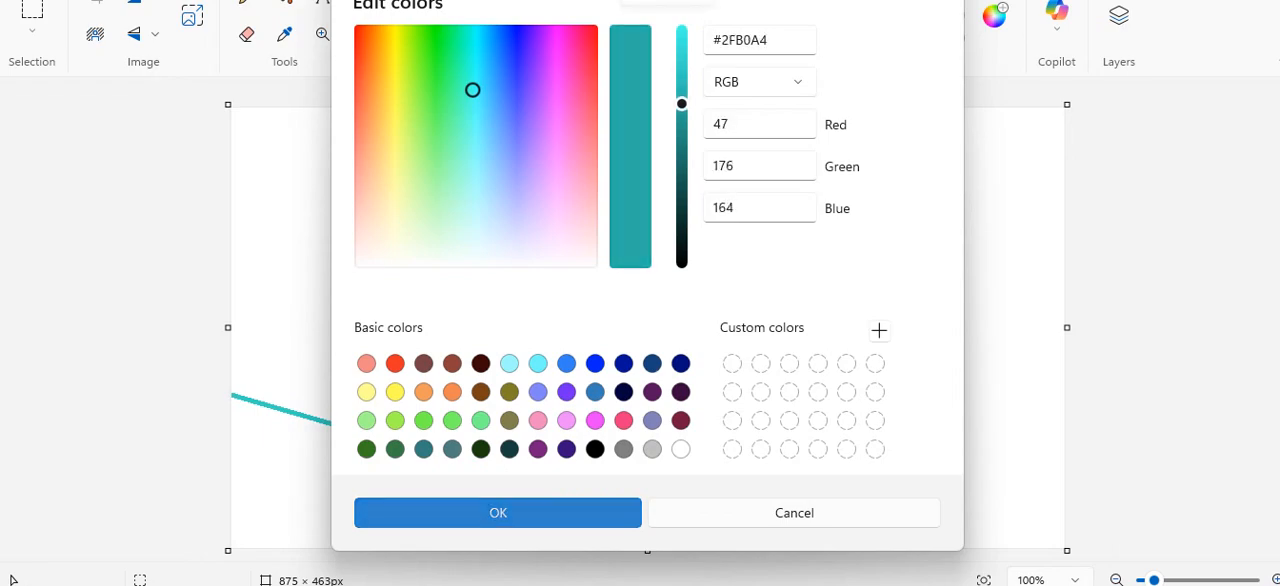
click(498, 512)
drag(233, 285, 1068, 522)
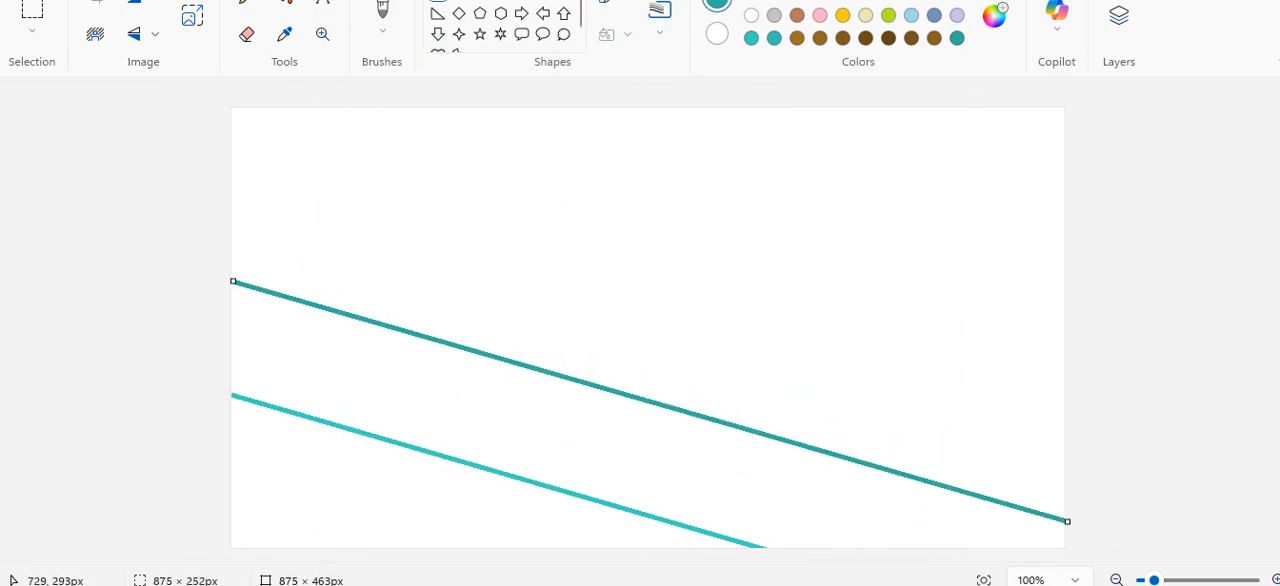
click(811, 309)
Draw a third diagonal line about 929 × 217 px above the second one, past the canvas's right edge, in teal #28968C.
click(994, 16)
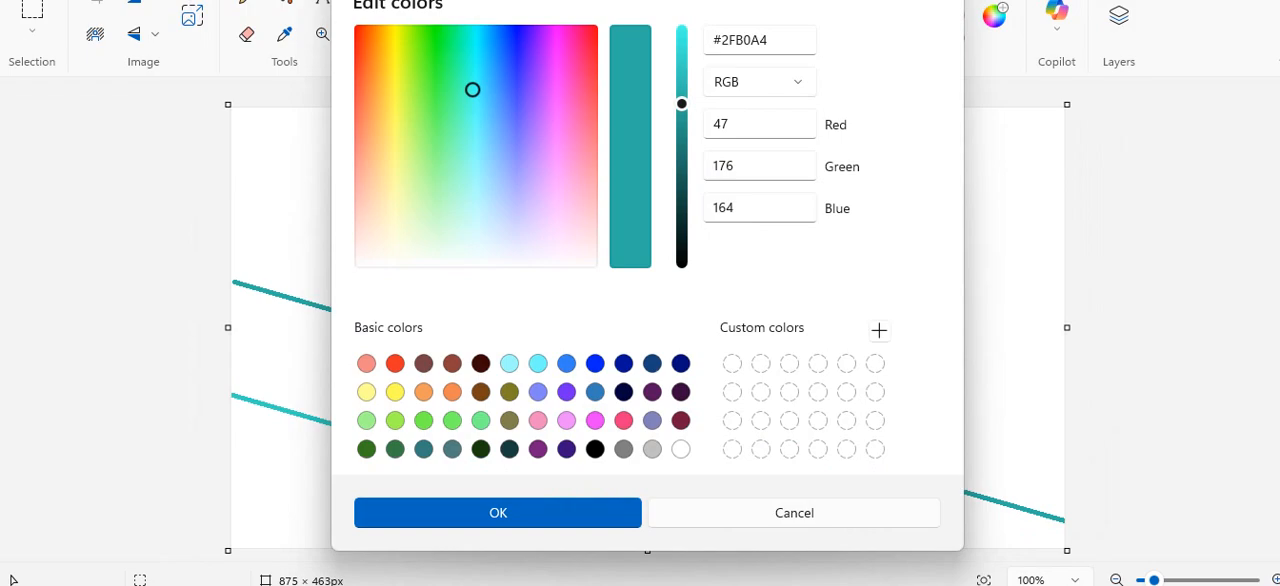
click(682, 127)
click(498, 513)
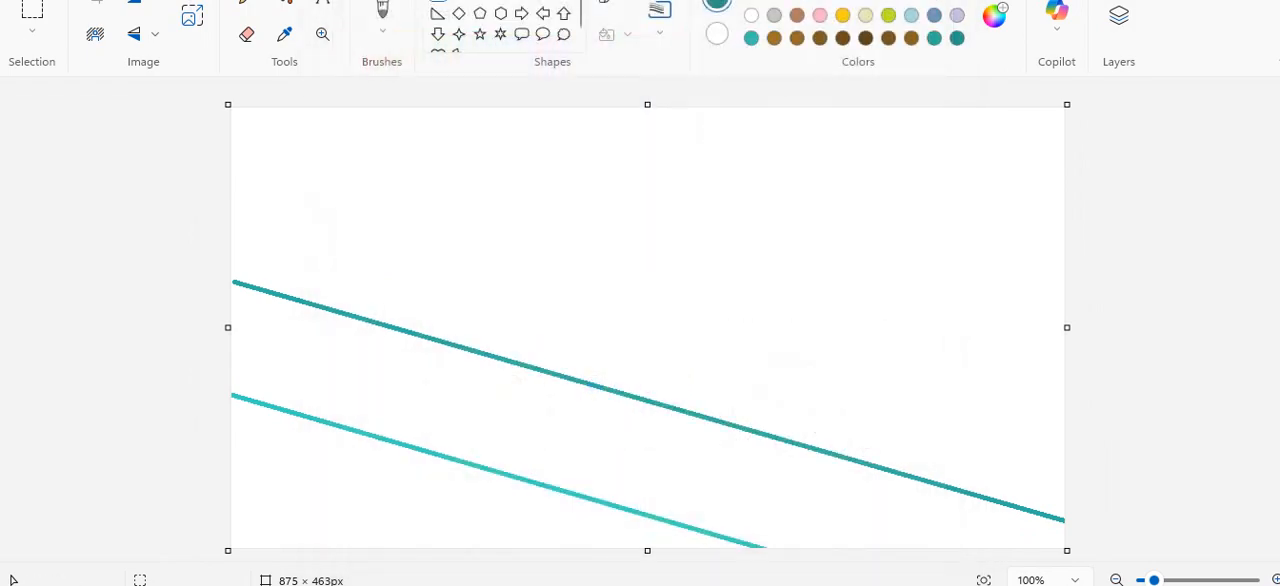
drag(231, 187, 1117, 394)
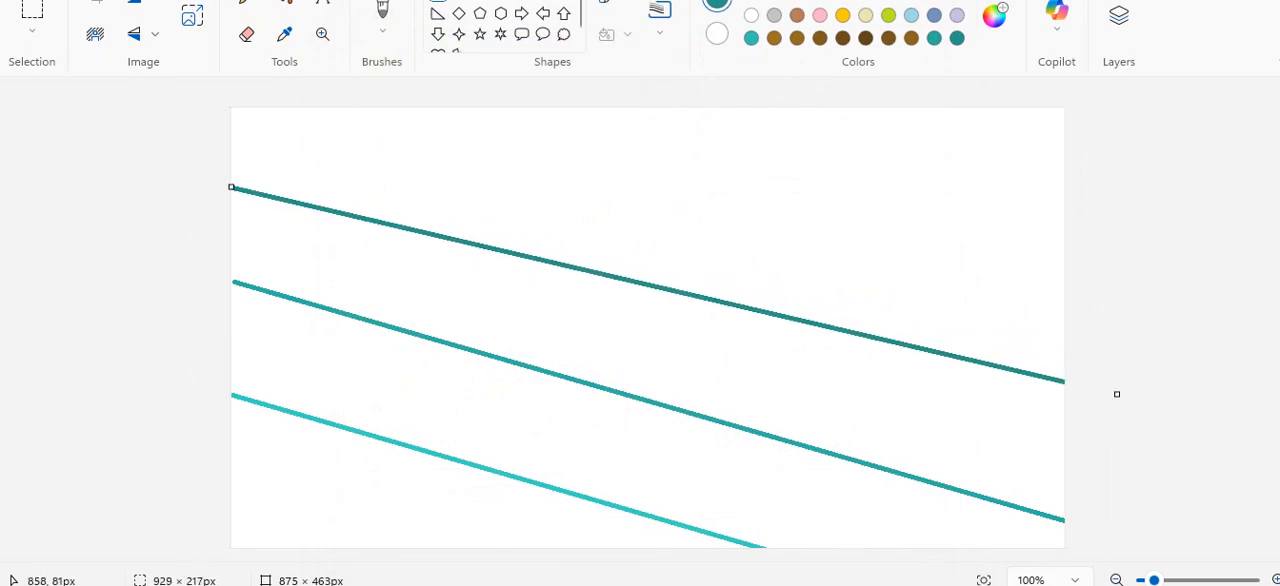
click(1057, 188)
Draw a fourth diagonal line from the canvas's top edge near the left corner past the right edge in dark teal #1F756D.
click(994, 15)
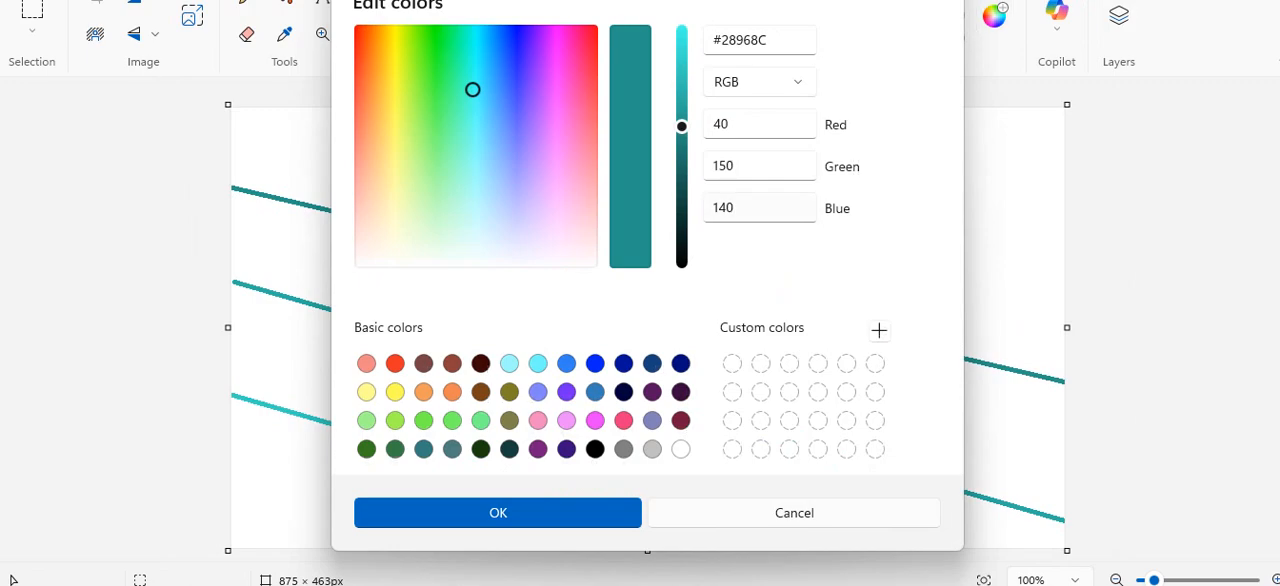
click(682, 155)
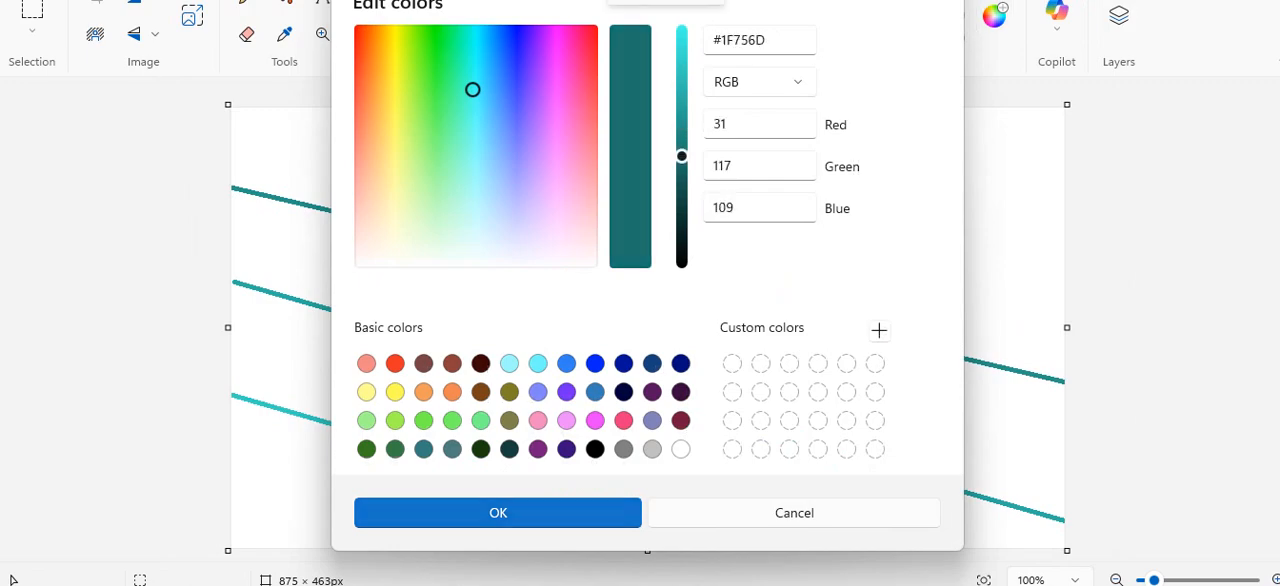
click(498, 513)
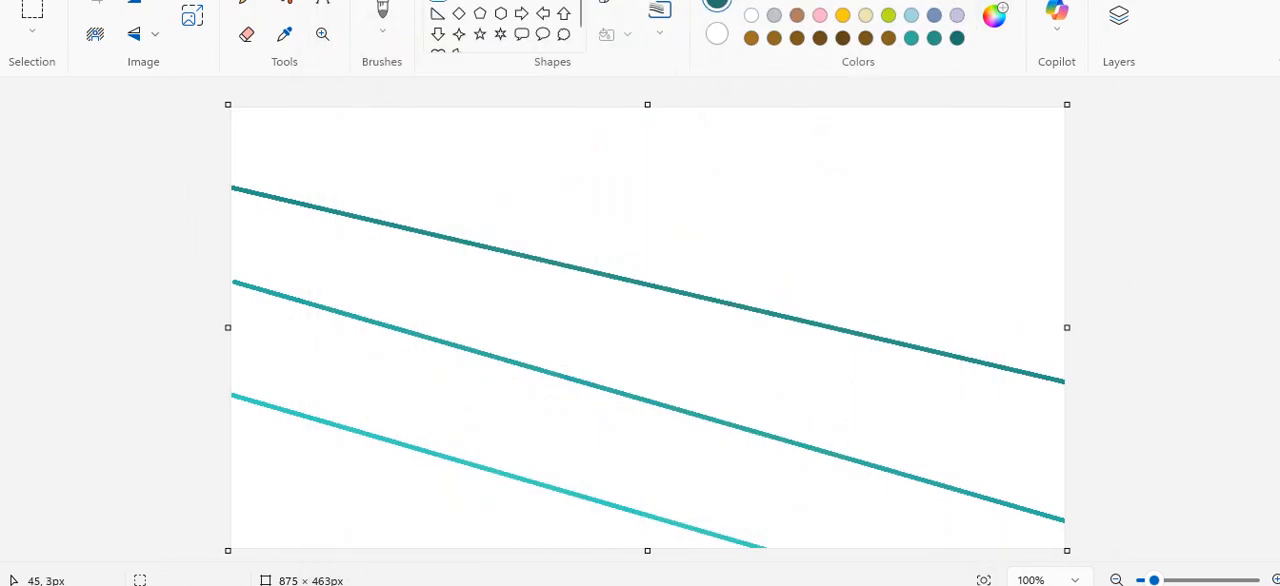
drag(275, 108, 1109, 267)
click(756, 380)
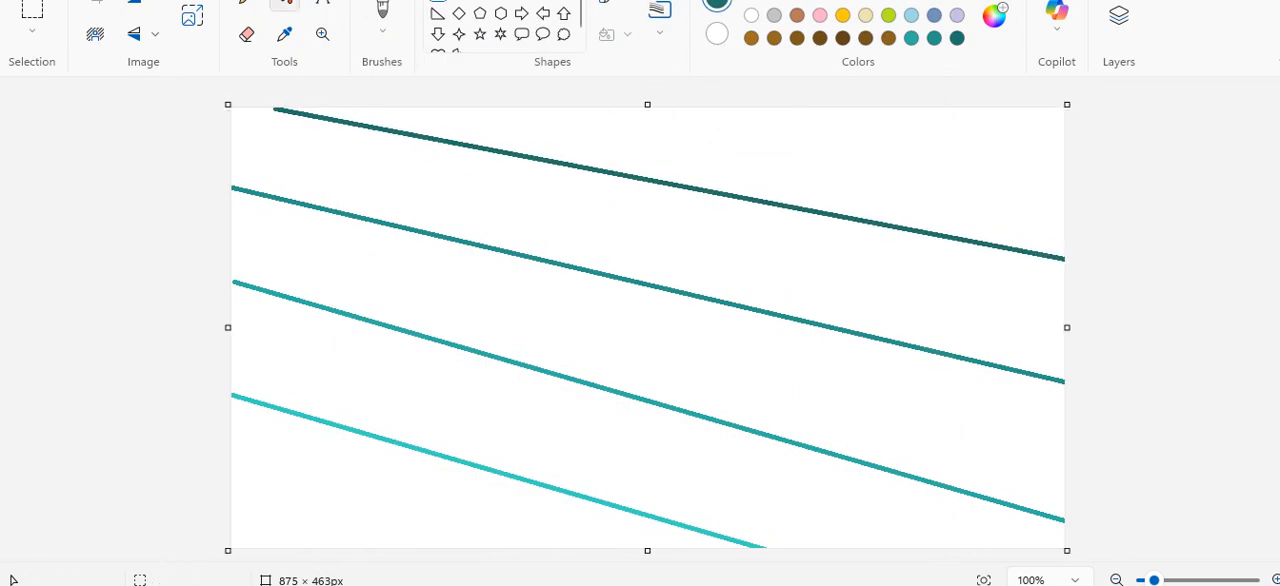
Sample the lowest line's turquoise and fill the lower-left corner area with it.
click(284, 34)
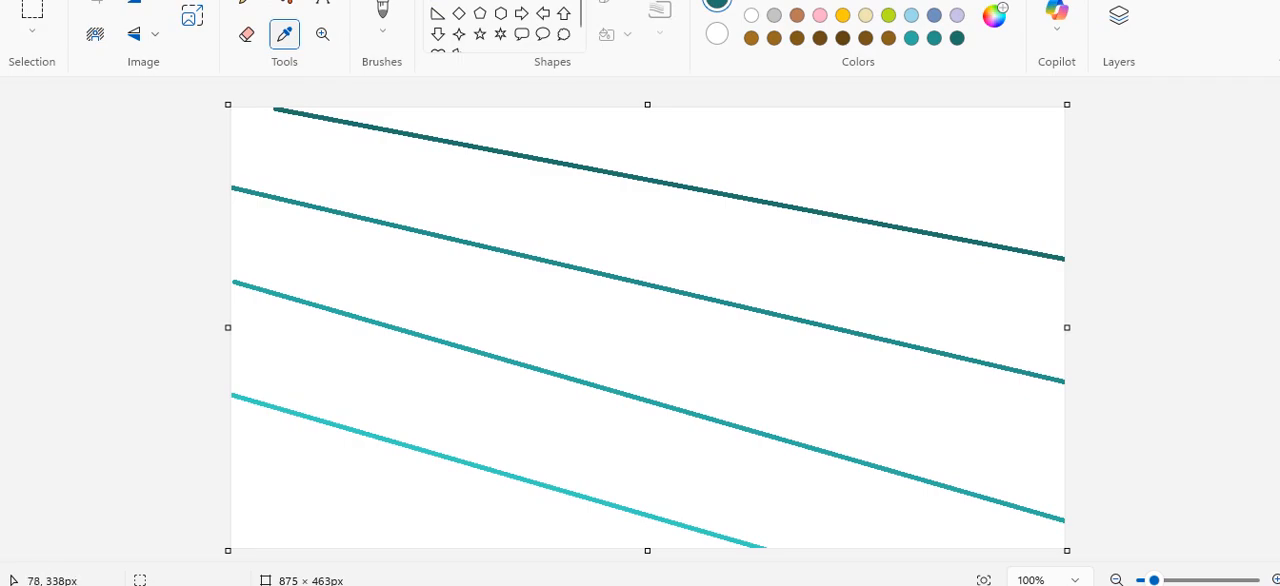
click(322, 423)
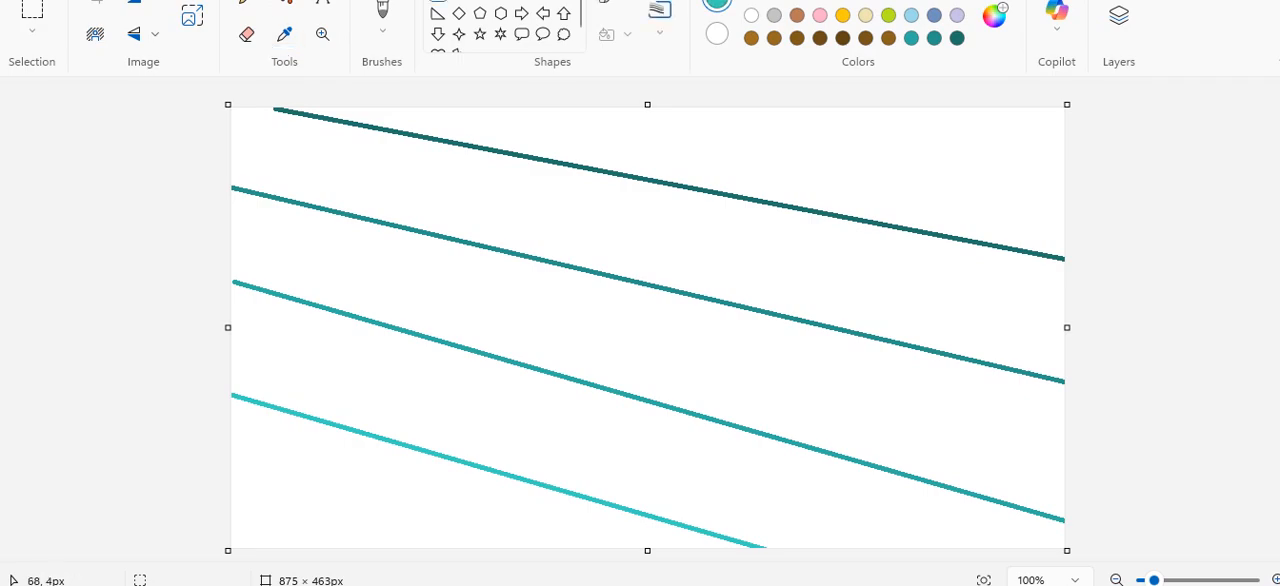
click(284, 4)
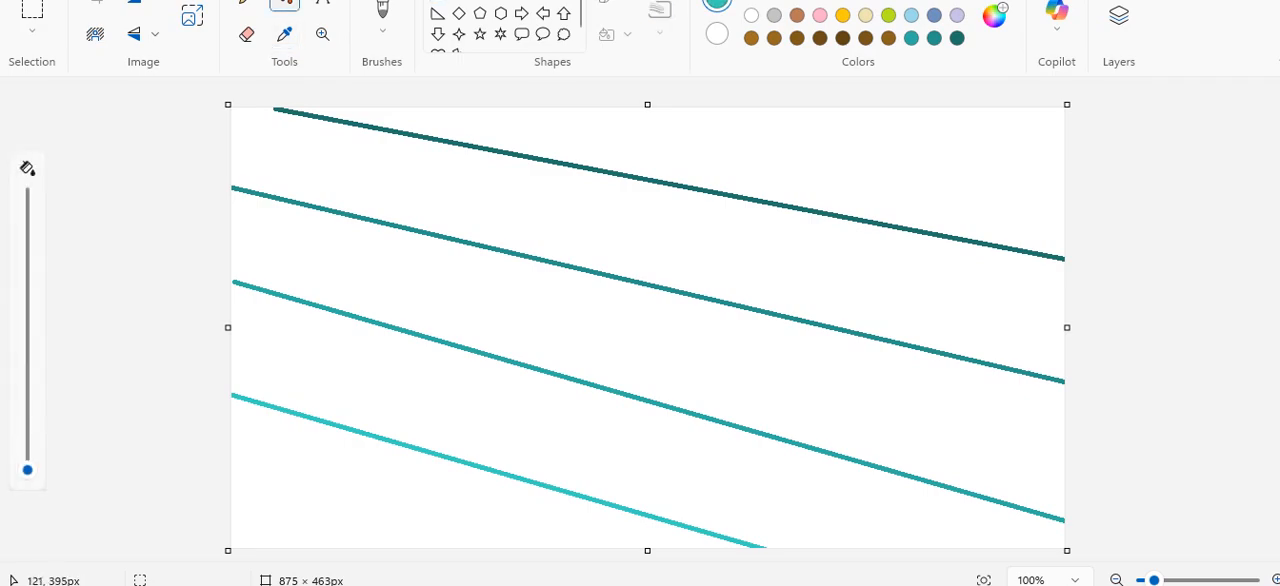
click(358, 497)
Trim the canvas to 871 px wide at its left edge and fill the band under the second-lowest line with that line's sampled teal.
click(284, 34)
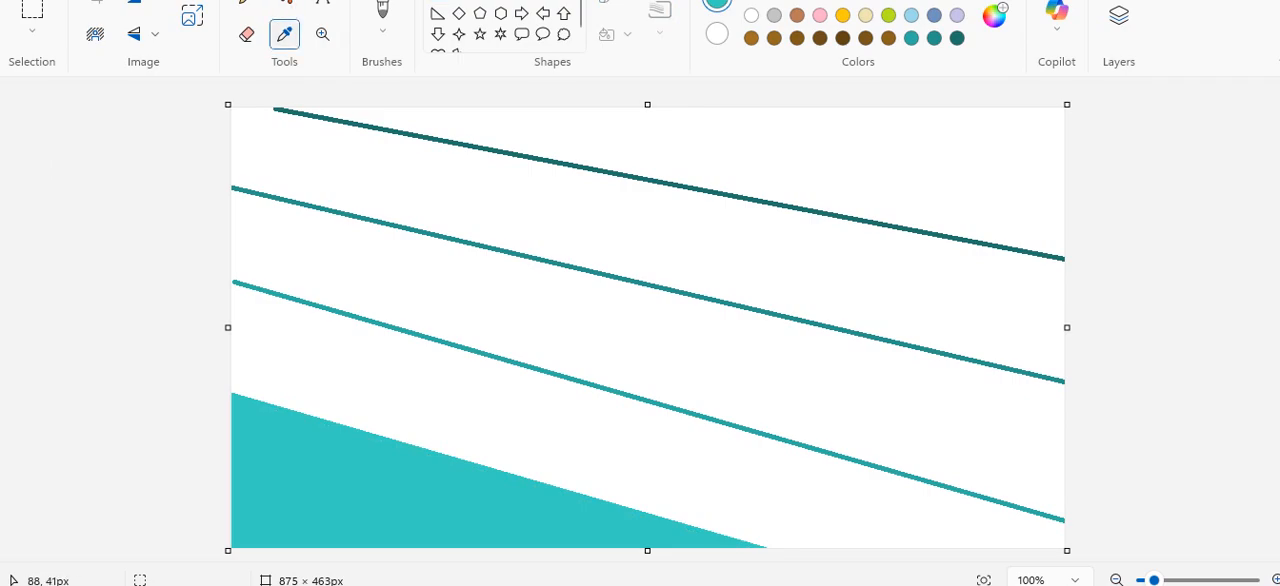
click(389, 338)
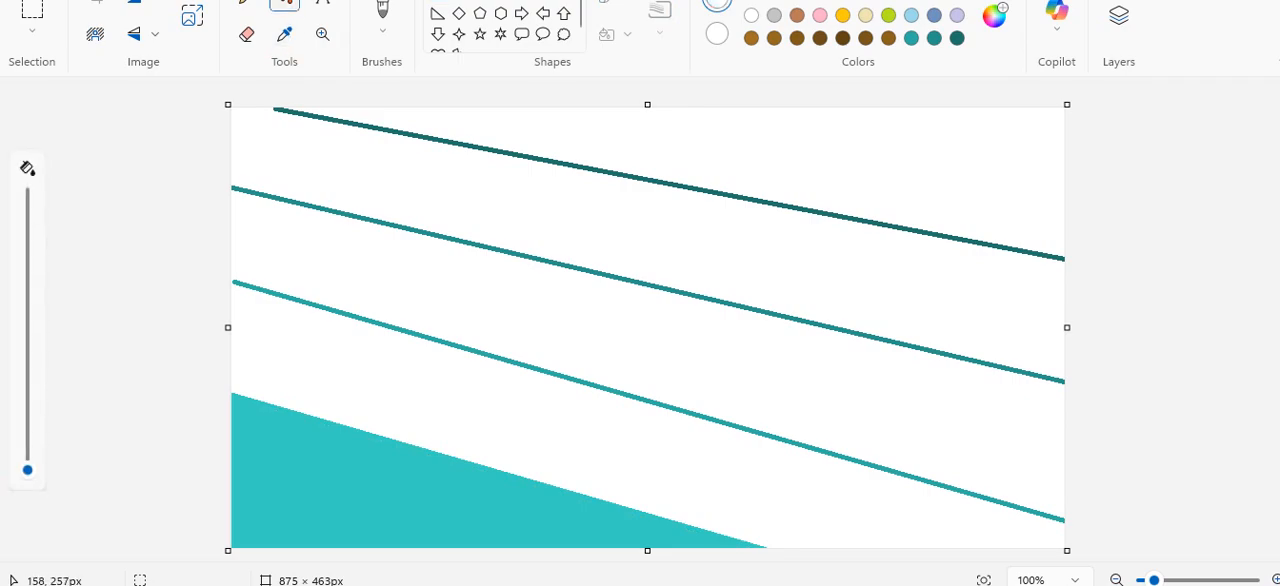
click(284, 34)
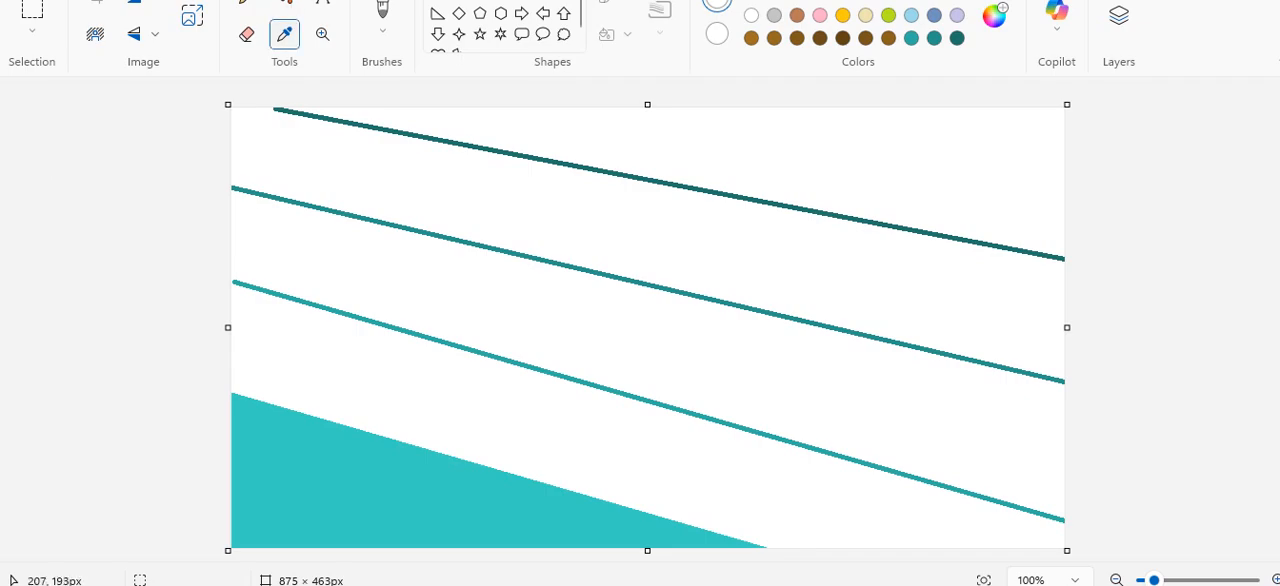
click(437, 340)
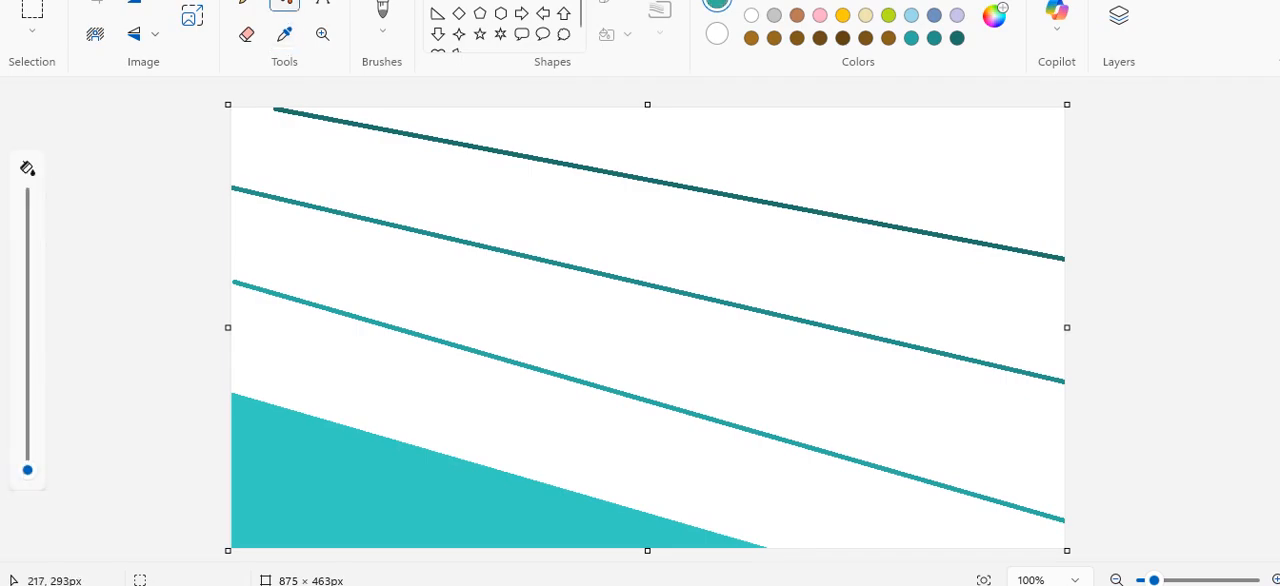
click(438, 373)
key(ctrl+z)
drag(228, 327, 233, 330)
click(250, 342)
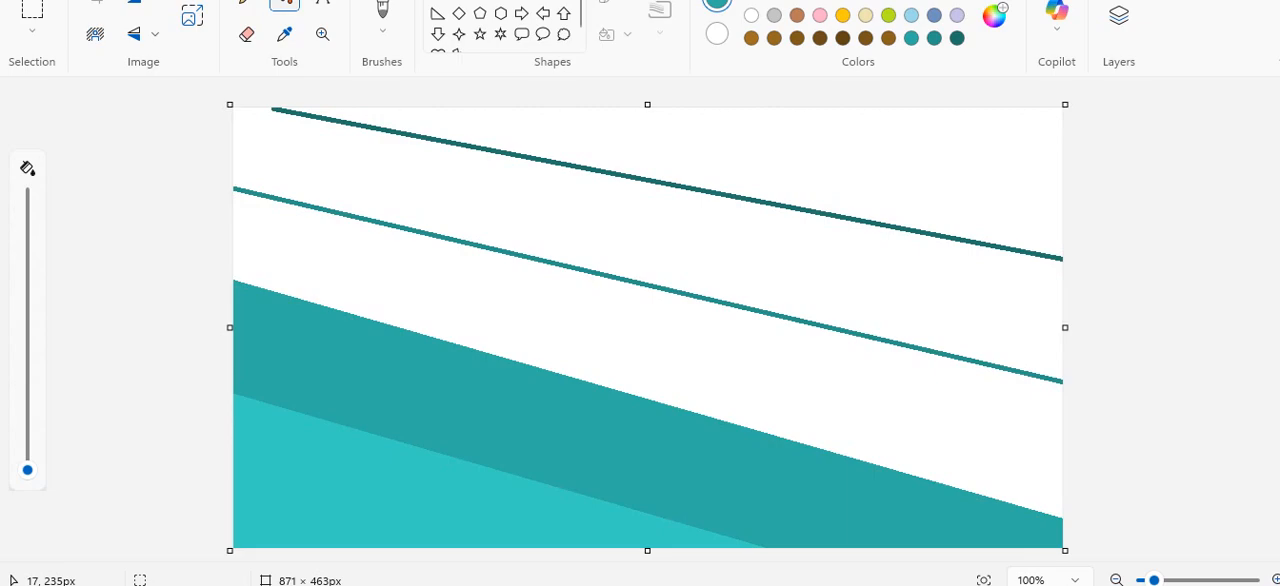
Fill the bands beneath the third and fourth lines, each with the teal sampled from the line bordering it above.
click(284, 34)
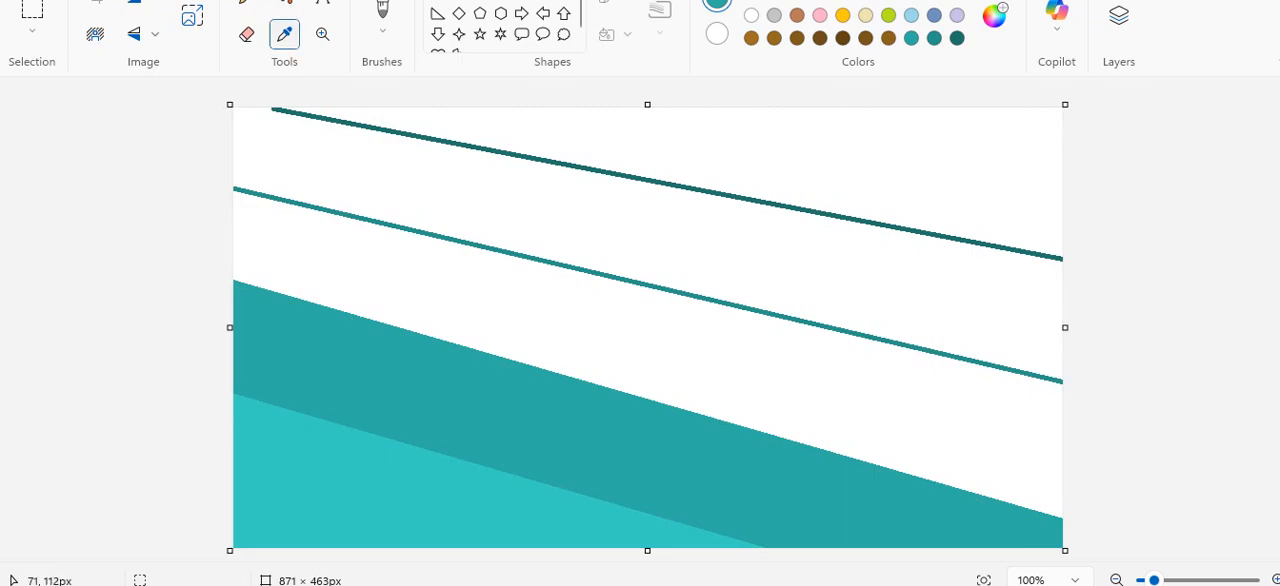
click(304, 206)
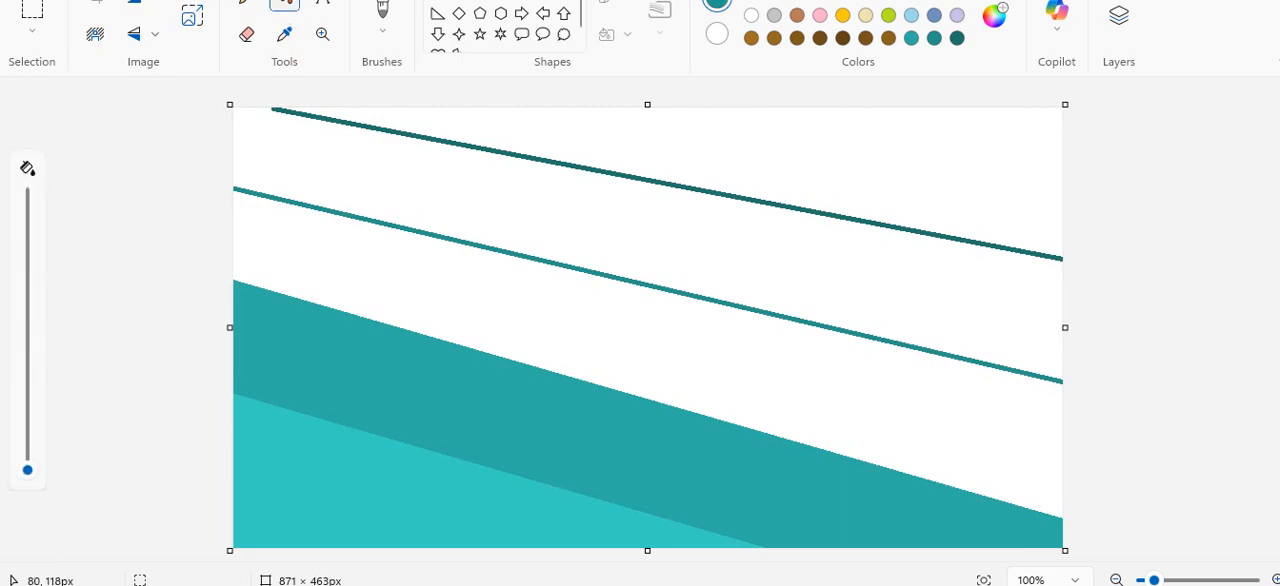
click(313, 225)
click(284, 34)
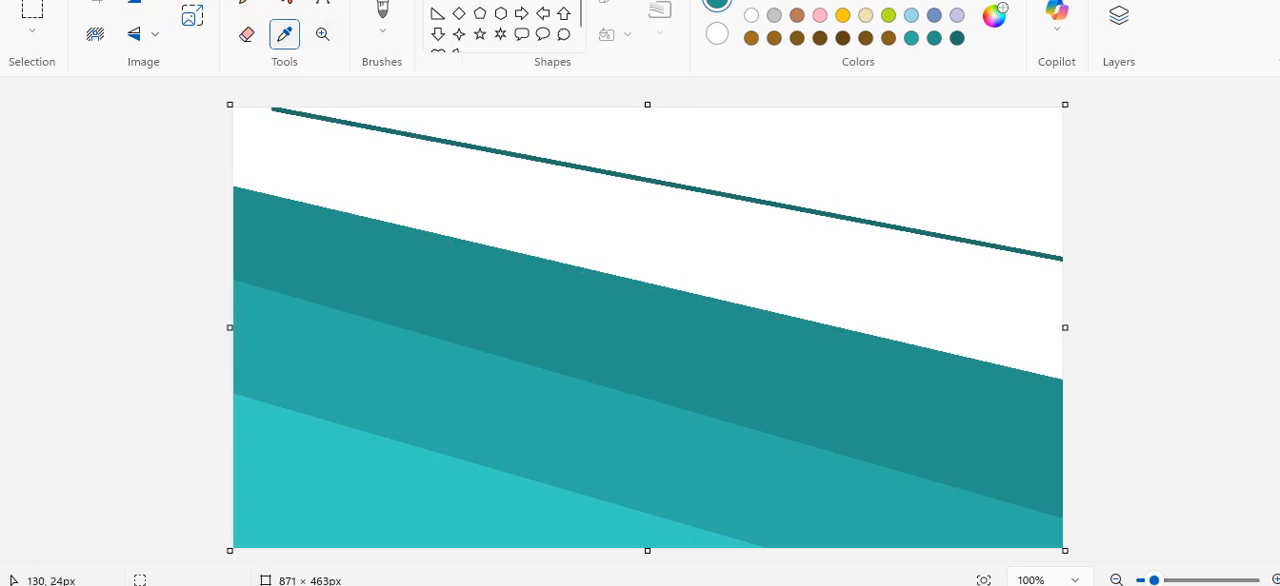
click(365, 126)
click(373, 156)
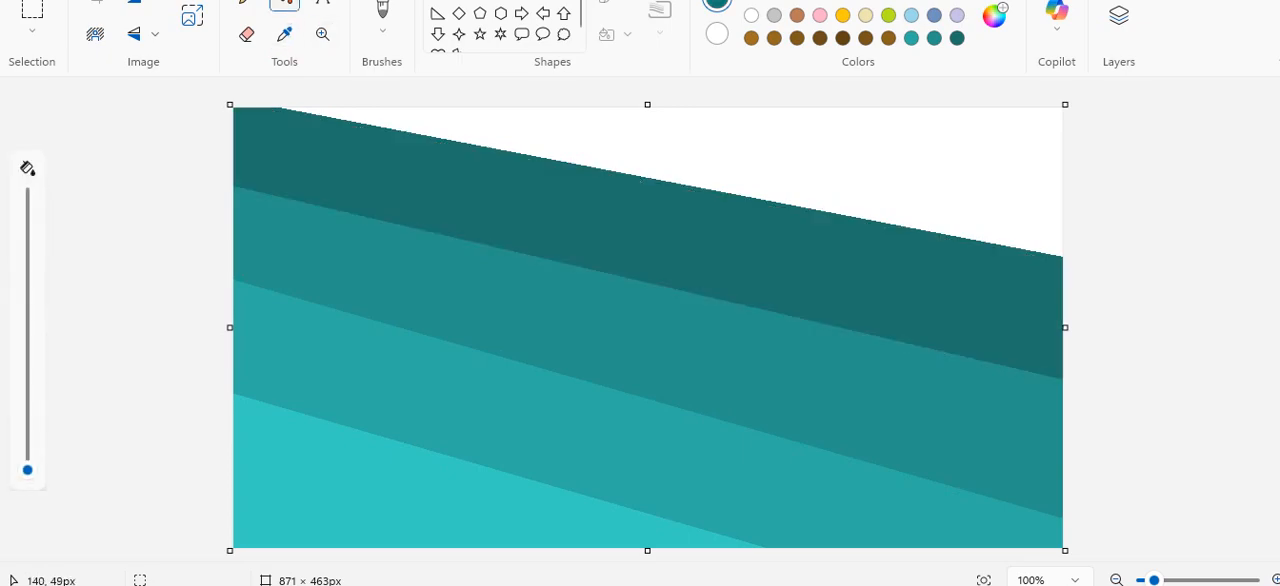
Fill the remaining white area in the canvas's upper-right corner with dark teal #185C56.
click(994, 15)
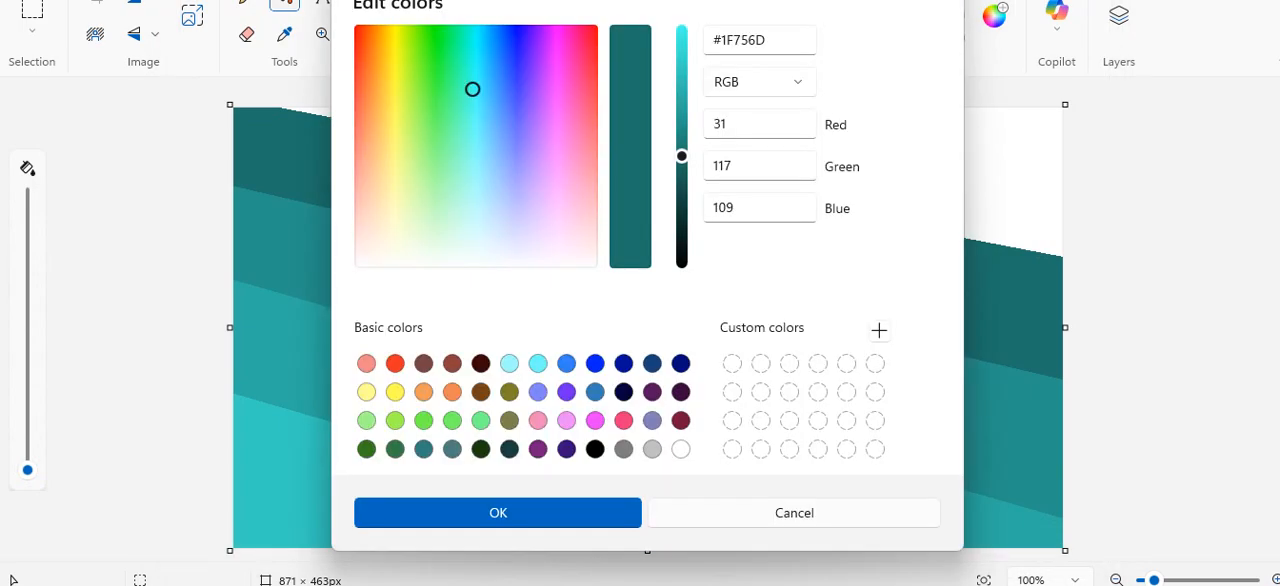
drag(682, 156, 682, 179)
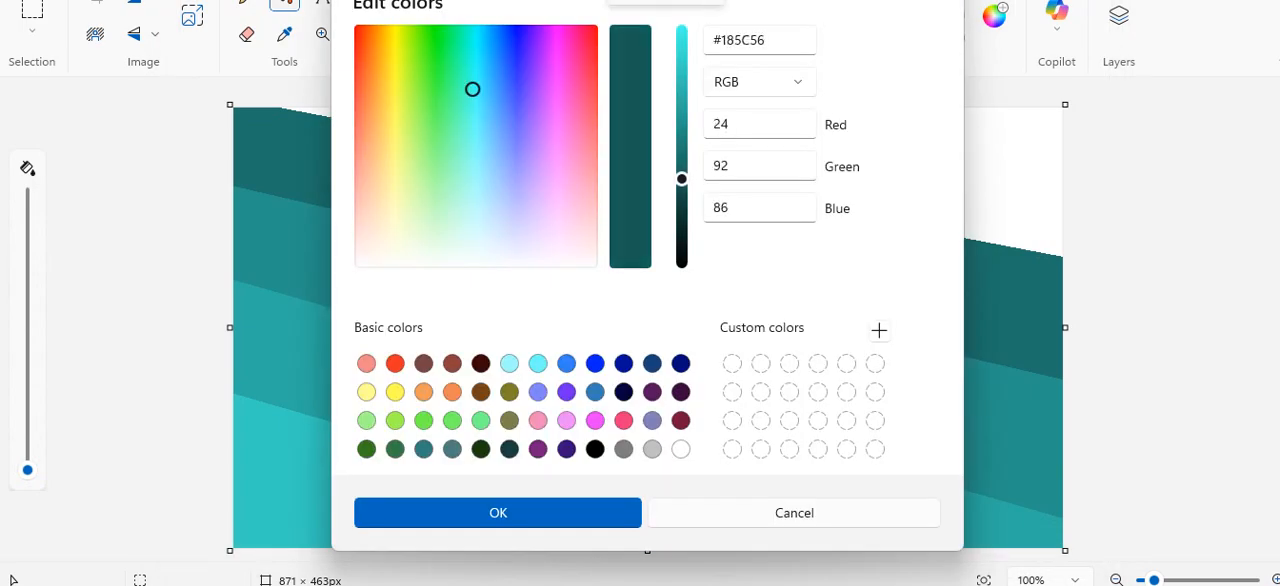
click(498, 512)
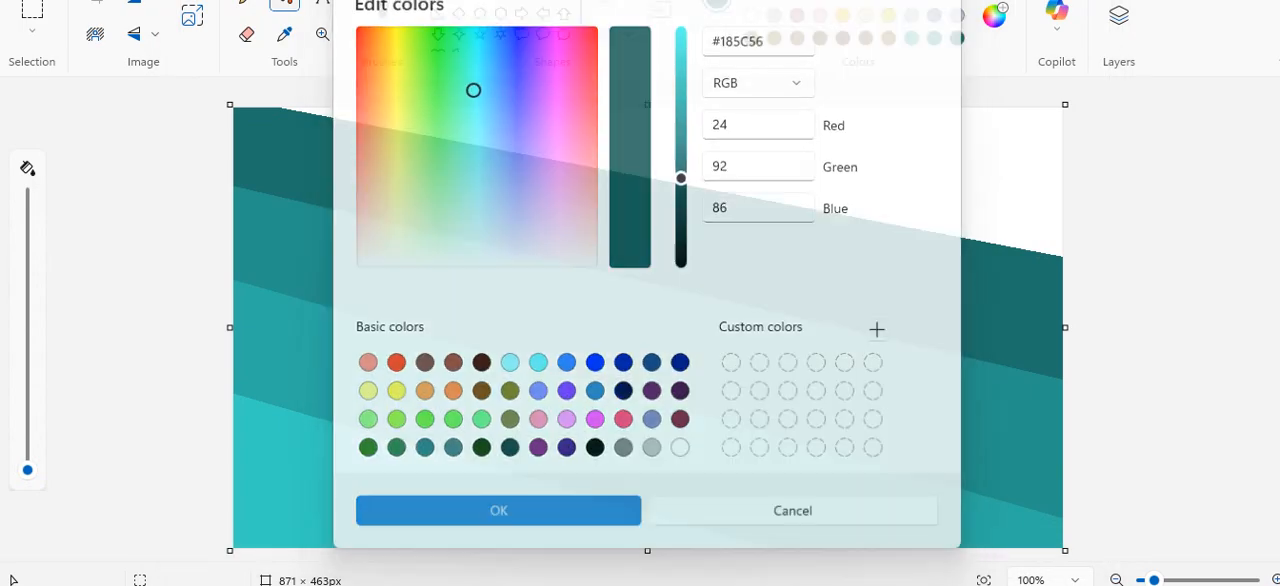
click(939, 174)
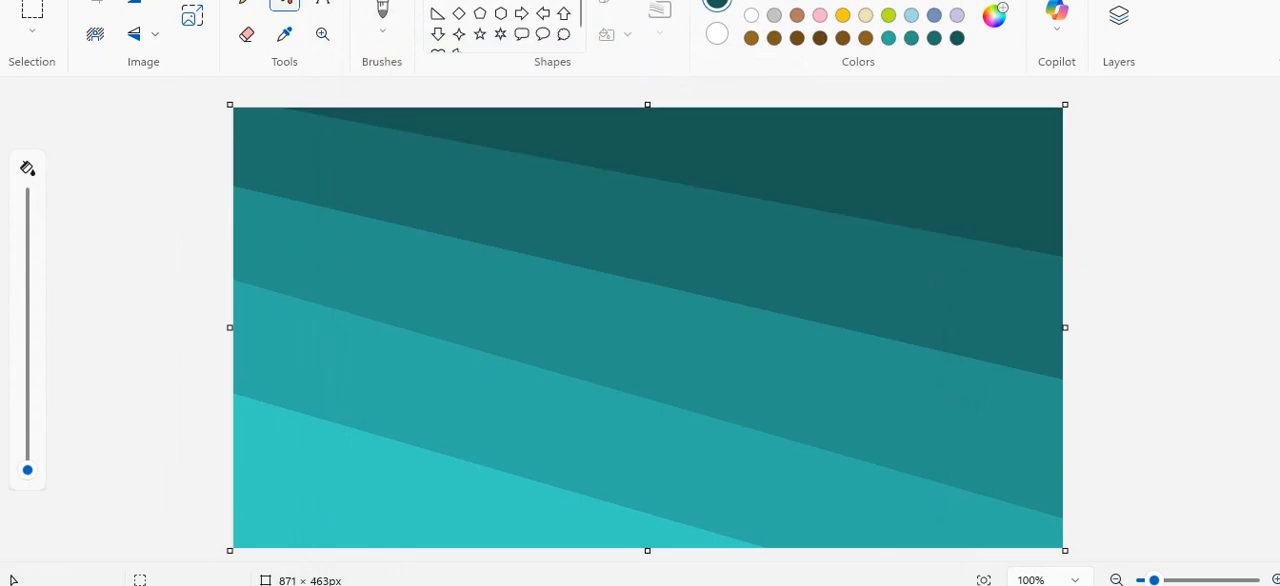
Resize the image to 1 px horizontally with the aspect ratio unlocked, keeping the vertical size at 463 px.
click(192, 15)
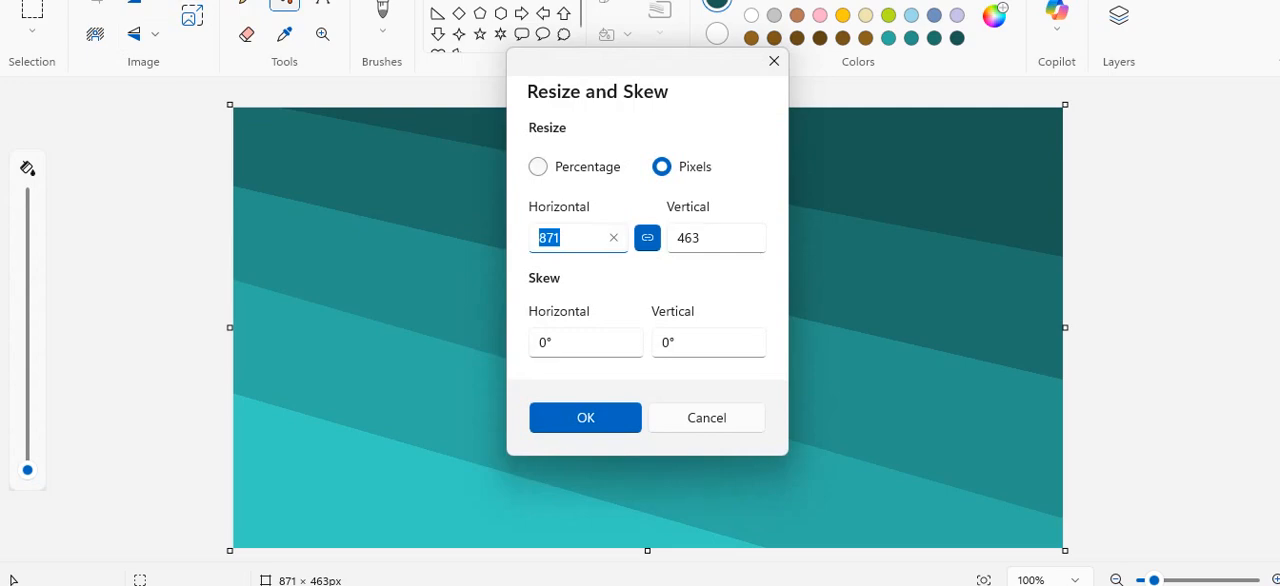
click(647, 238)
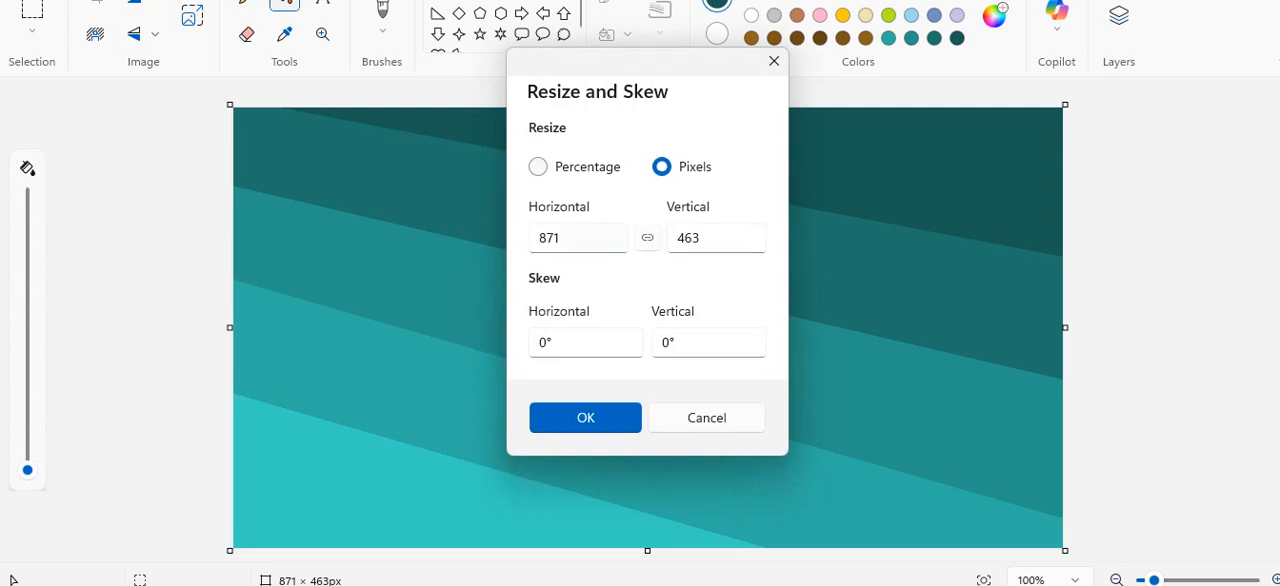
click(575, 238)
click(554, 238)
key(BackSpace)
key(BackSpace)
key(Return)
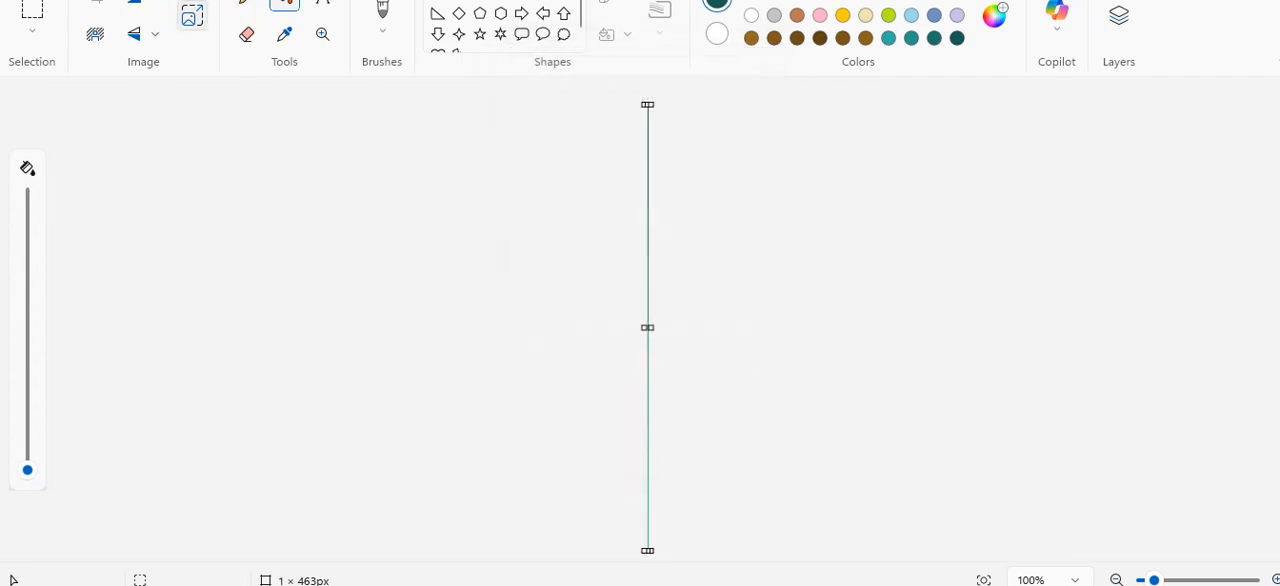
Resize the image back to 871 px horizontally with the aspect ratio unlocked, keeping the vertical size at 463 px.
key(ctrl+w)
key(Right)
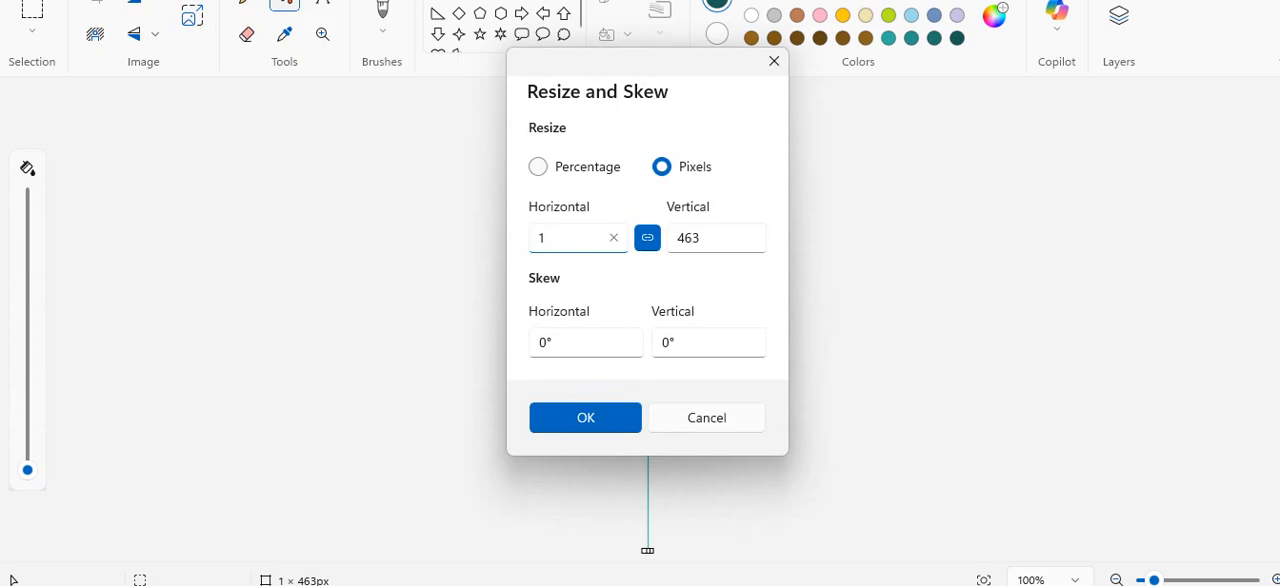
key(BackSpace)
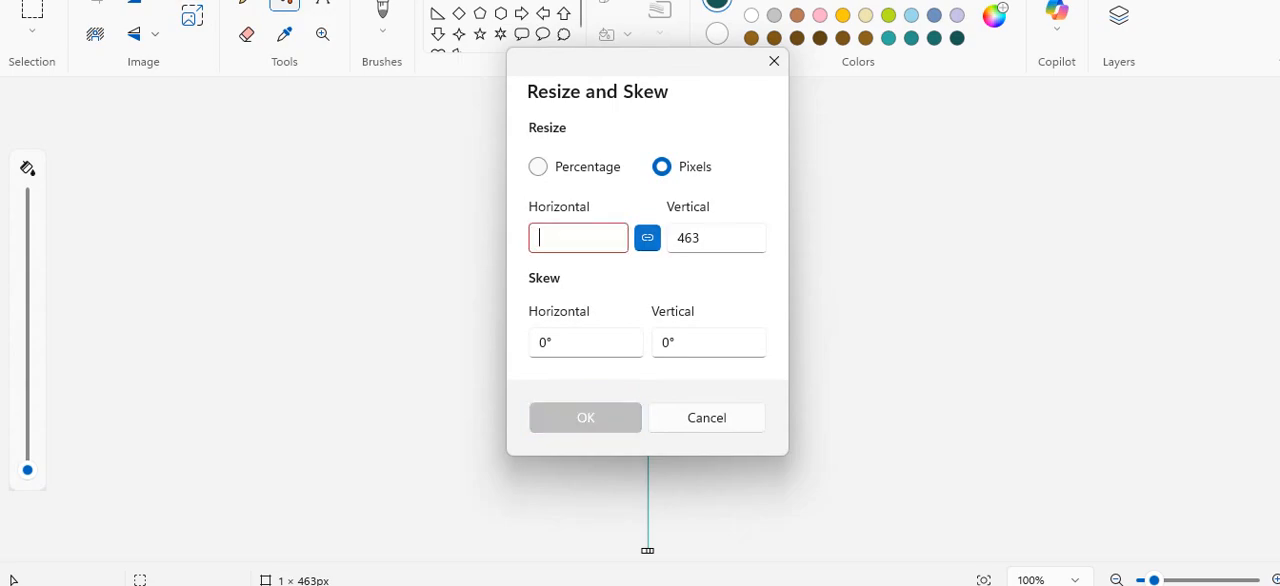
click(647, 238)
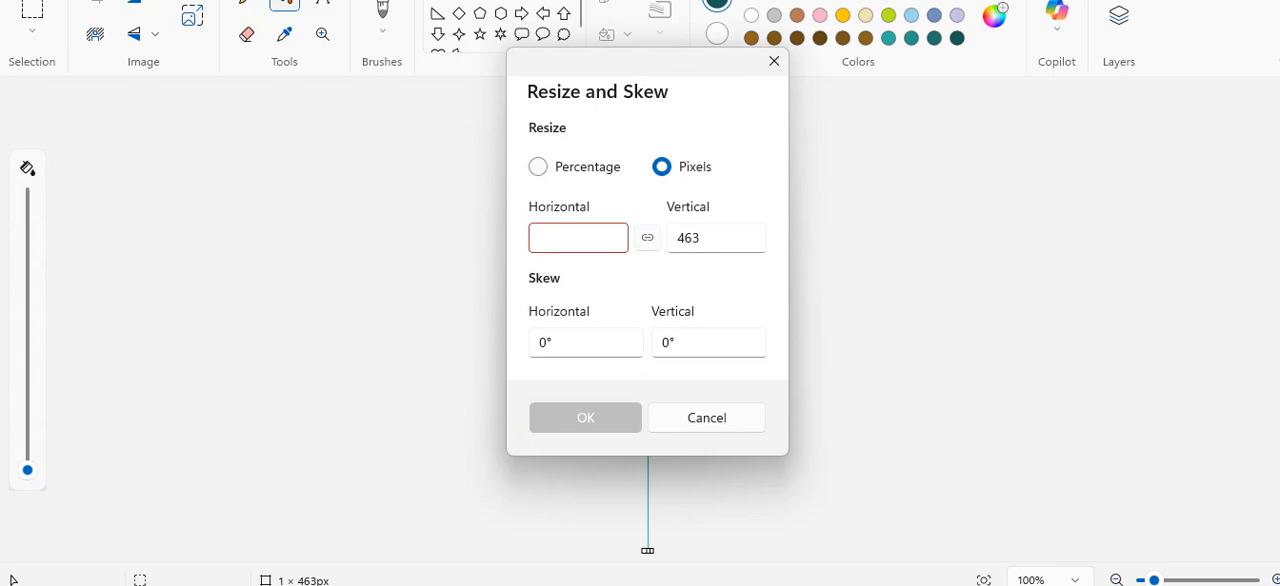
click(578, 238)
text(871)
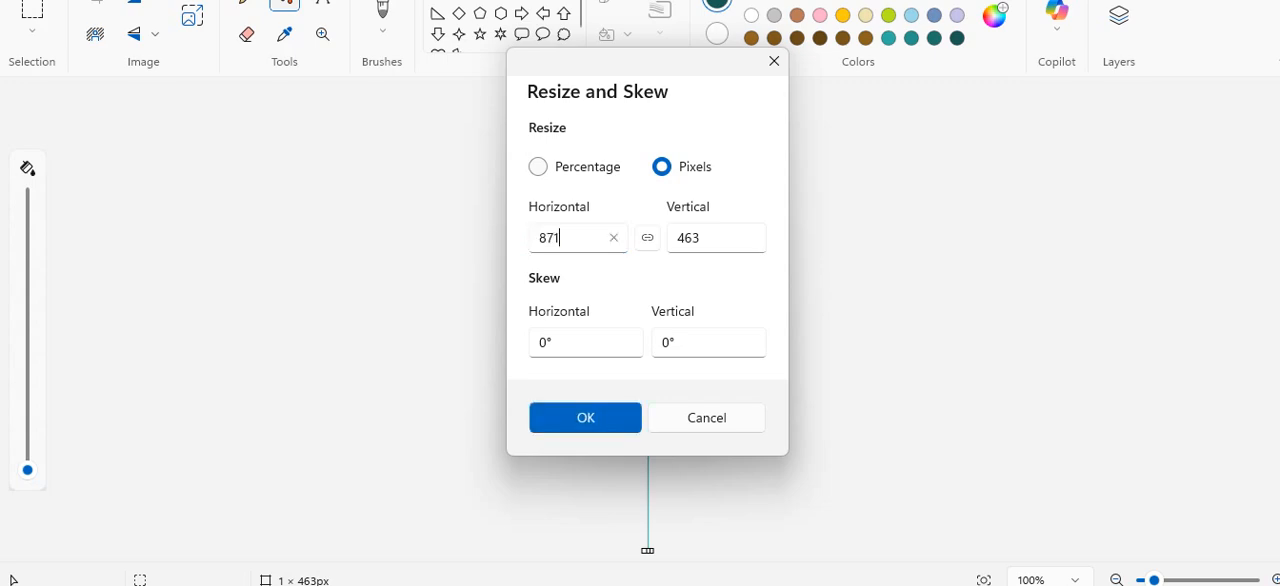
key(Return)
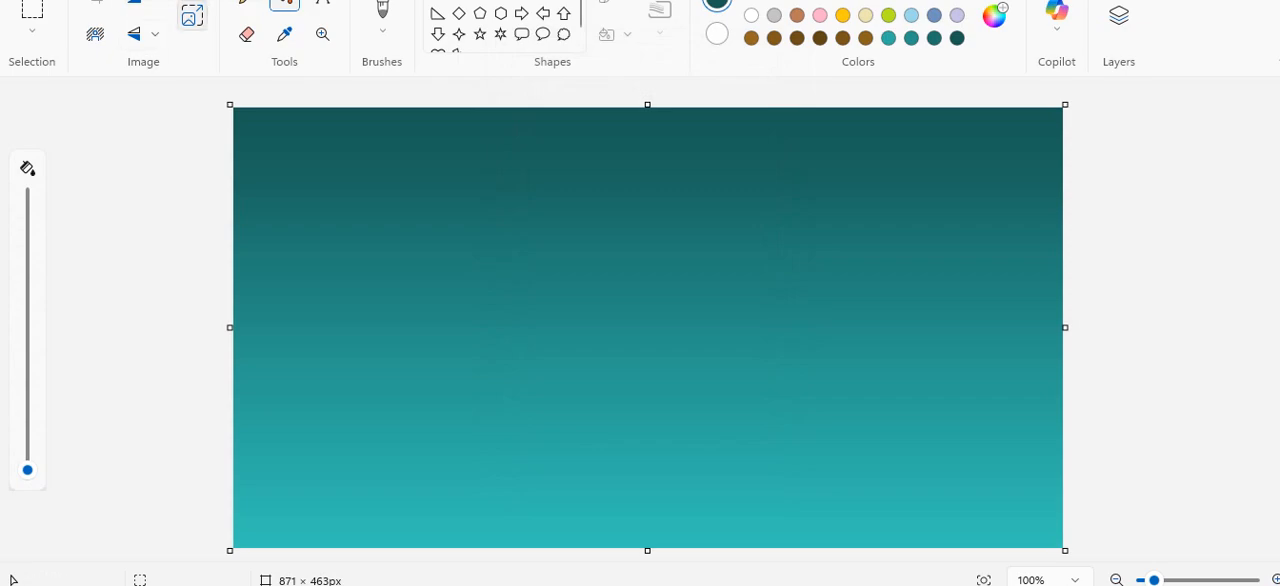
Select the whole canvas, compress the gradient upward from its lower edge, and fill the exposed white strip with black.
click(32, 14)
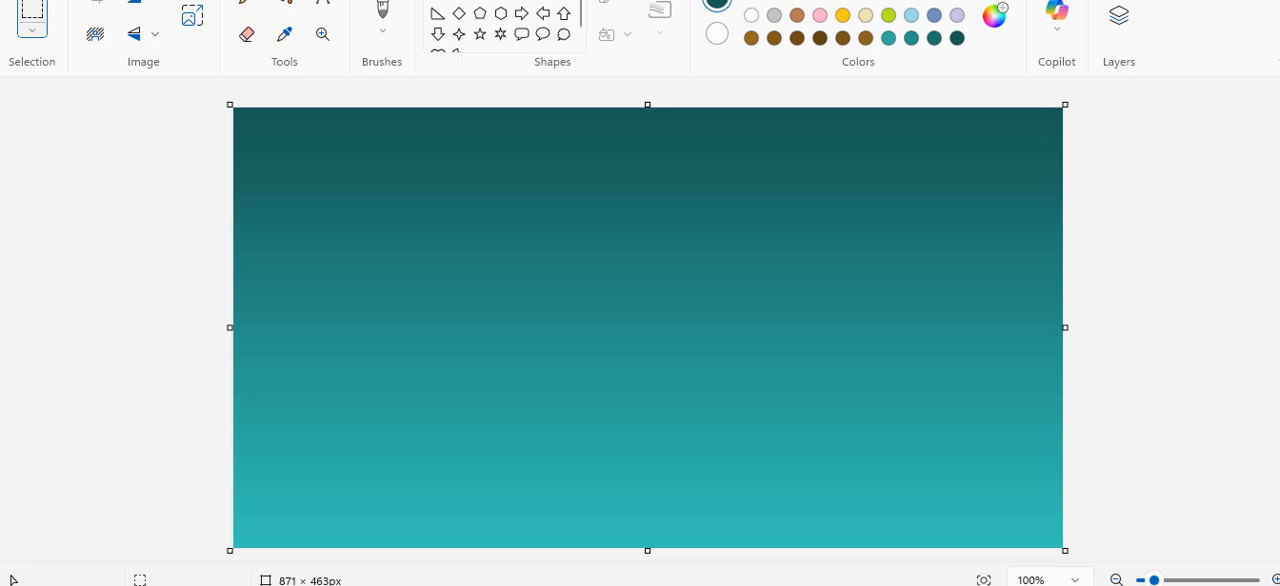
click(32, 30)
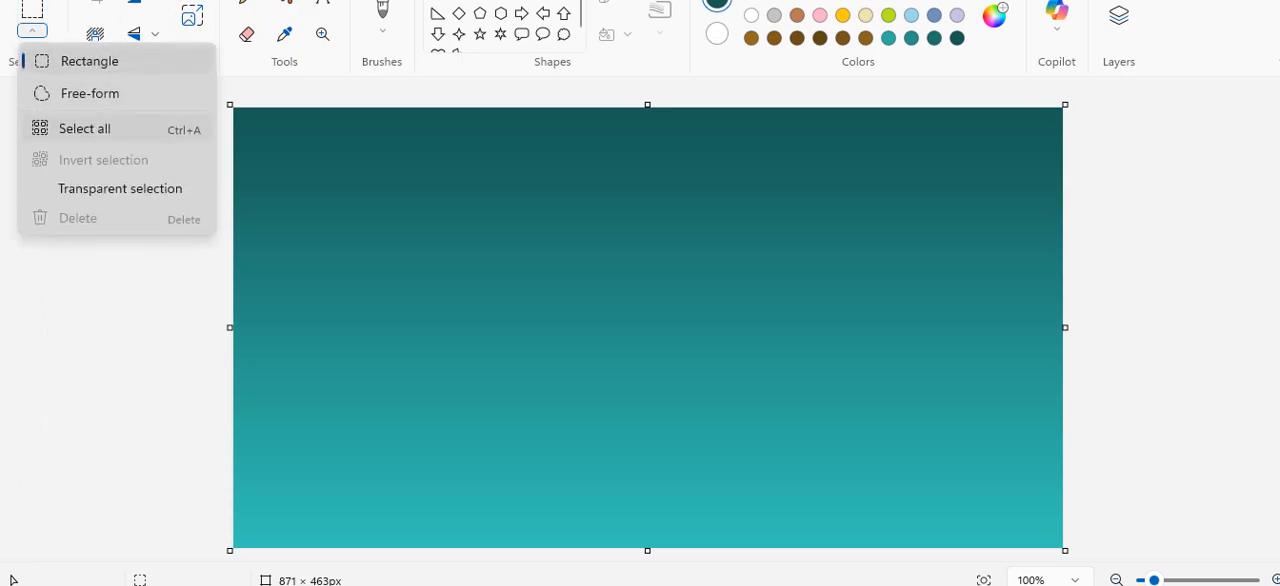
click(50, 124)
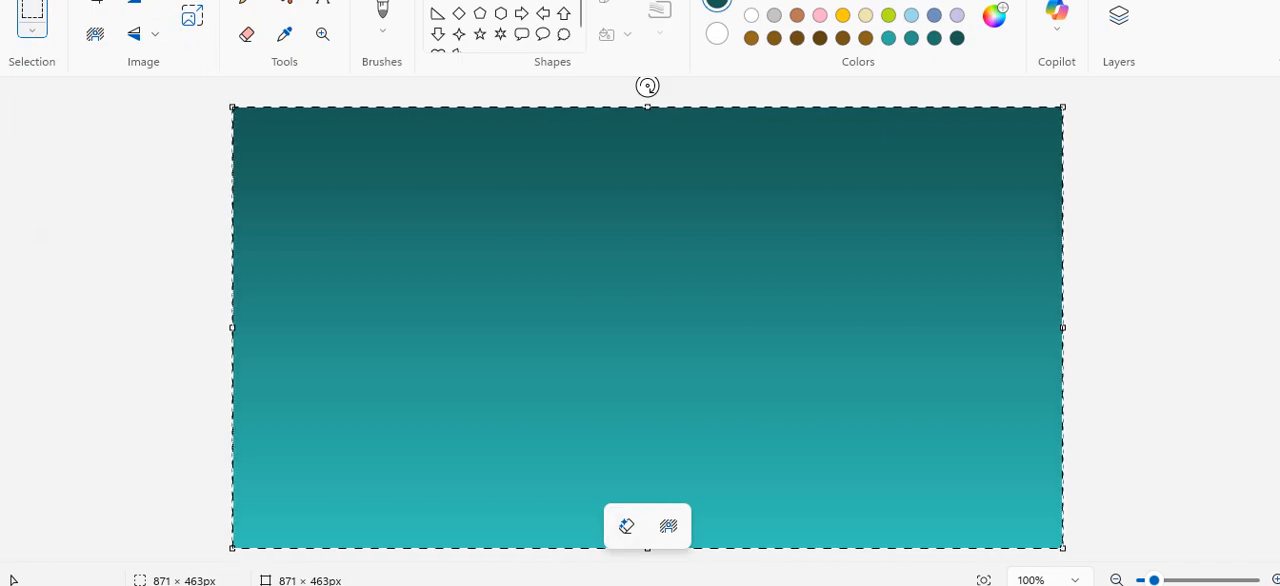
drag(647, 548, 652, 423)
click(749, 486)
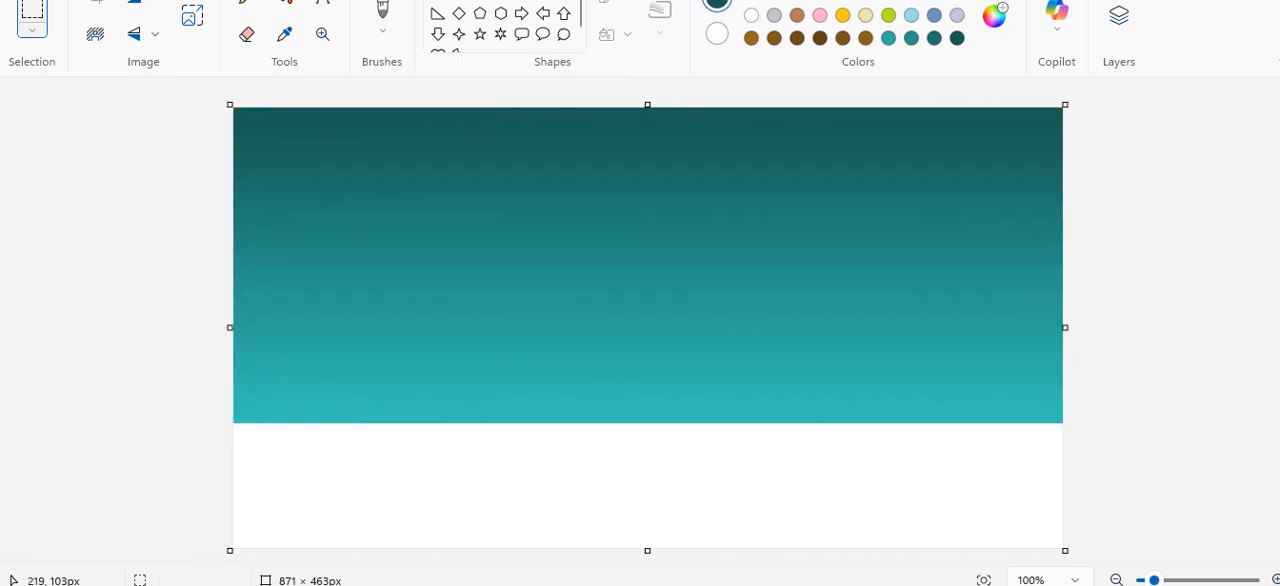
click(285, 3)
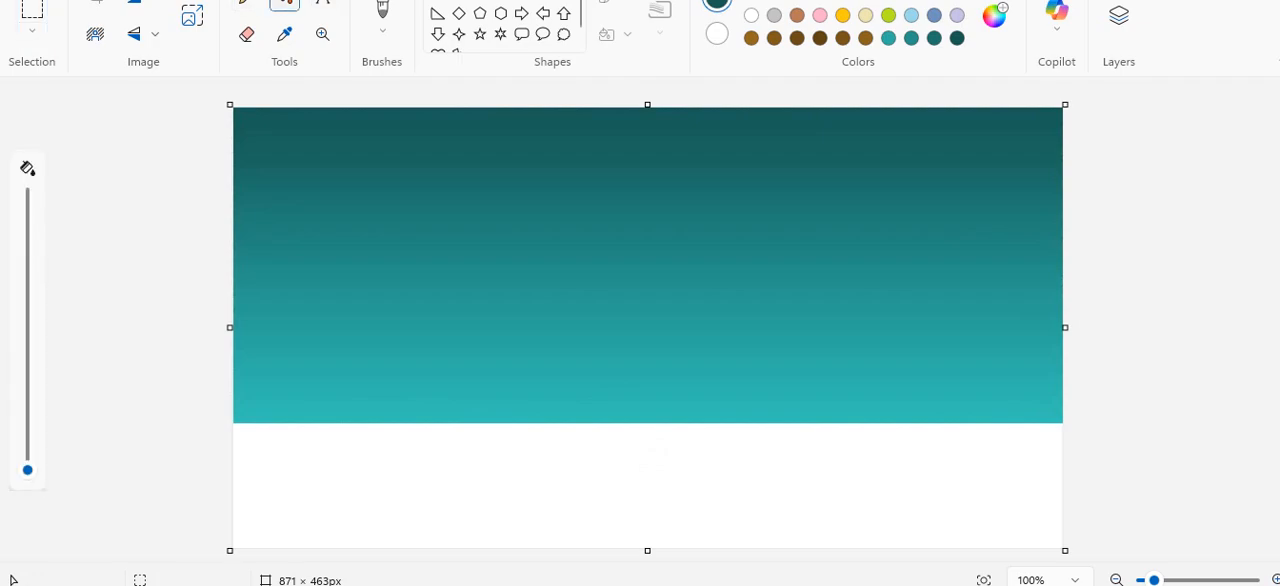
click(808, 457)
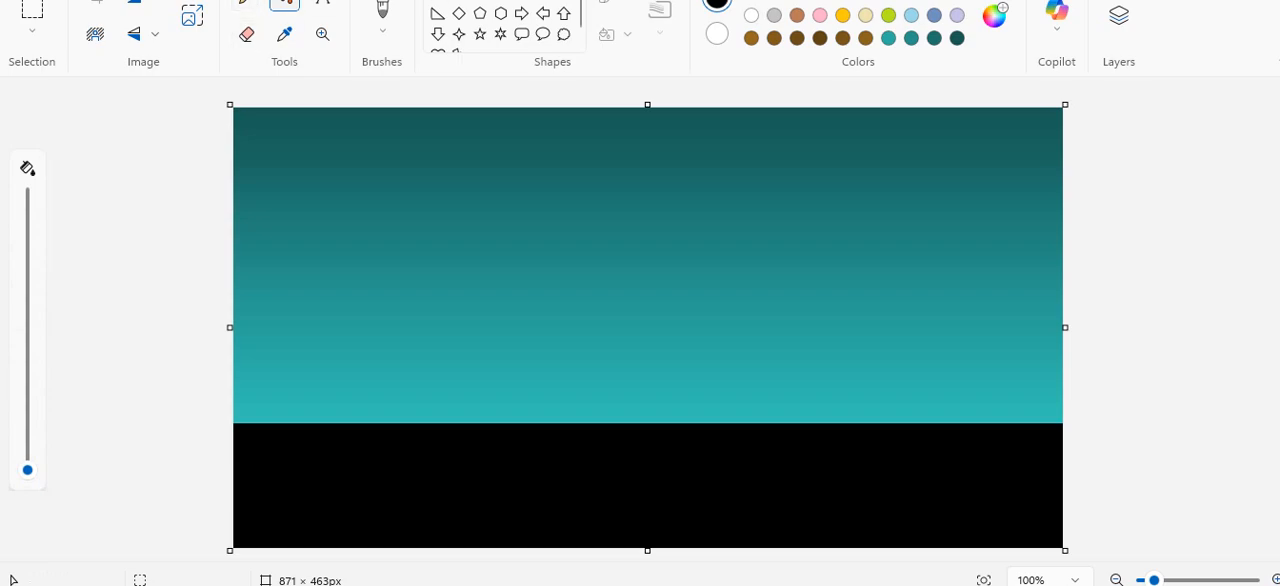
Draw a white circle about 67 × 63 px straddling the horizon near the canvas centre, with a solid white fill.
click(480, 0)
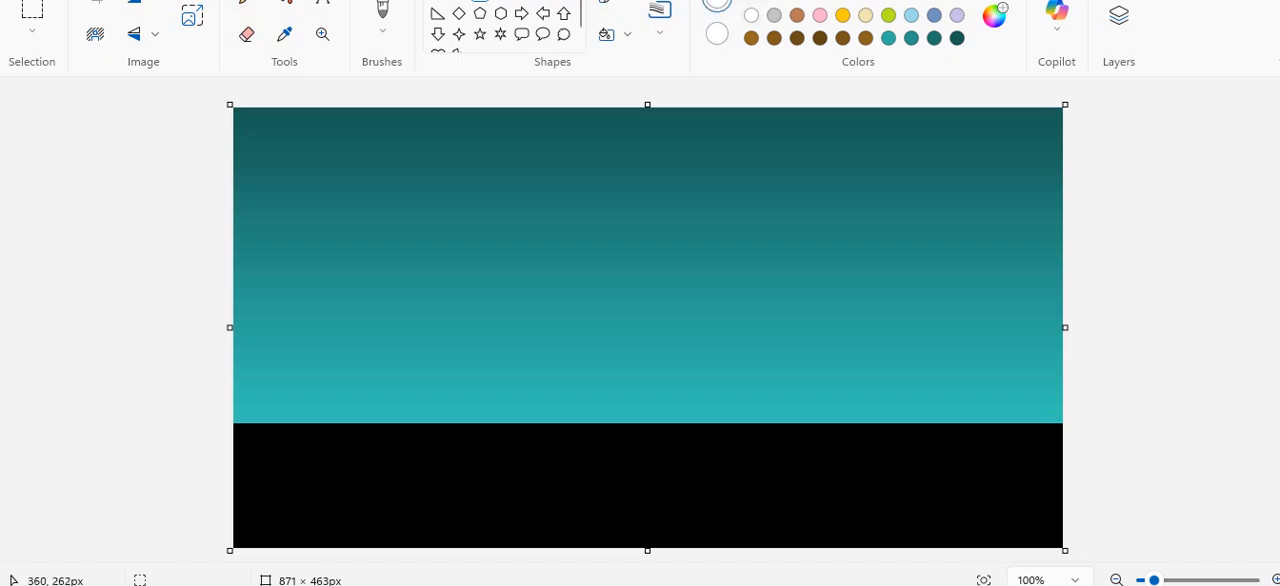
mouse_move(576, 357)
mouse_down()
mouse_move(640, 400)
mouse_move(638, 419)
mouse_move(621, 395)
mouse_move(649, 393)
mouse_move(619, 410)
mouse_up()
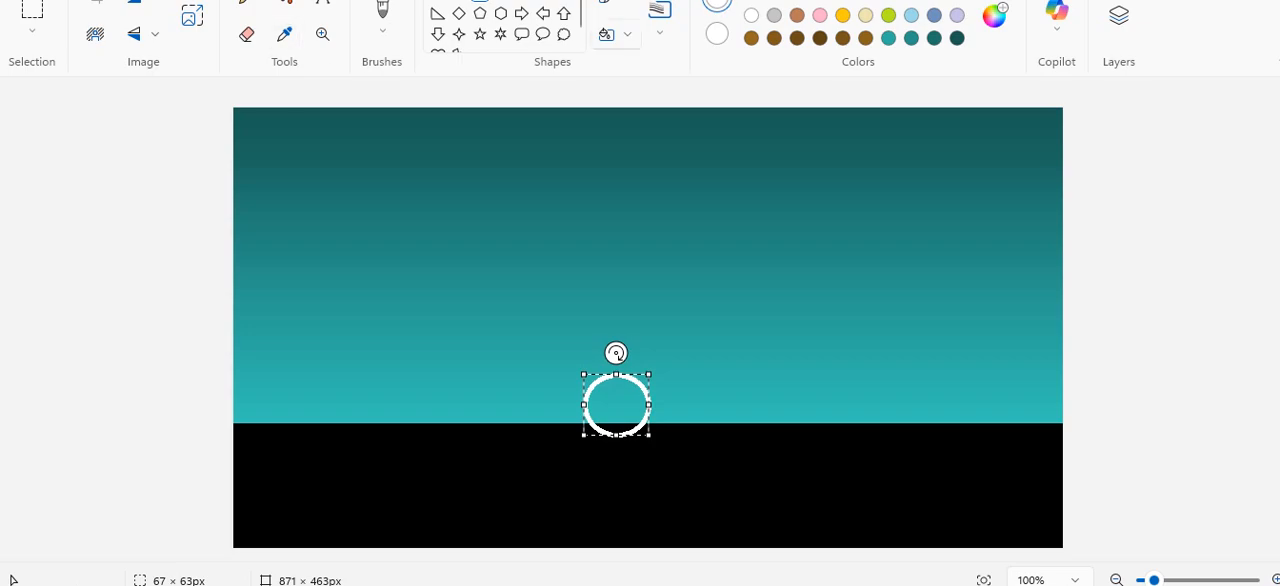
click(617, 35)
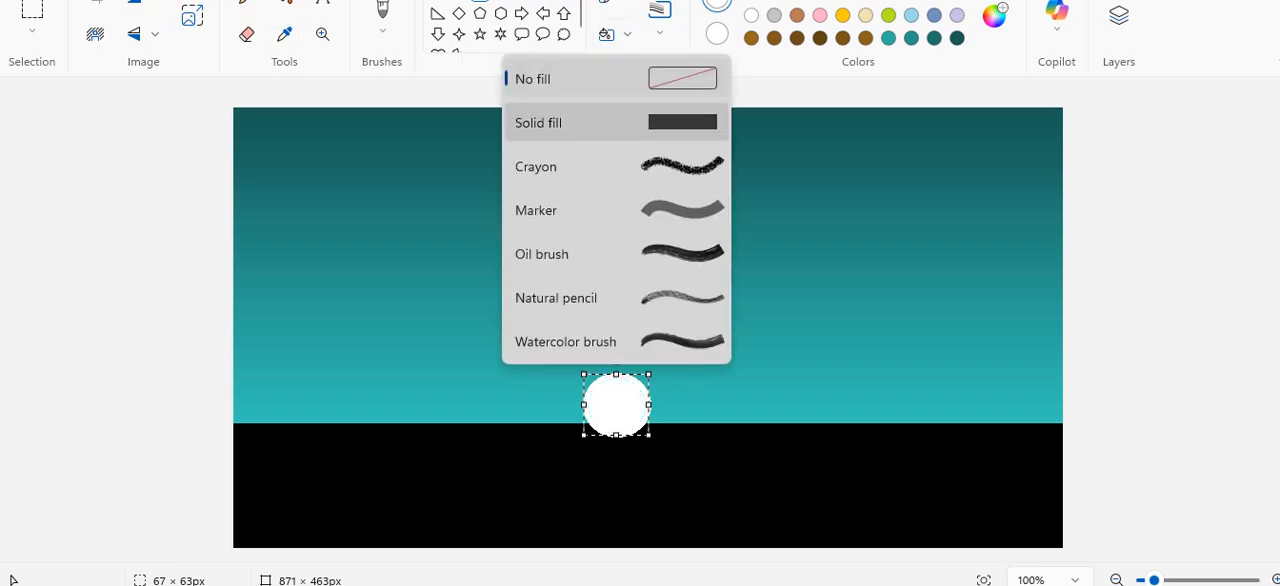
click(560, 122)
click(758, 284)
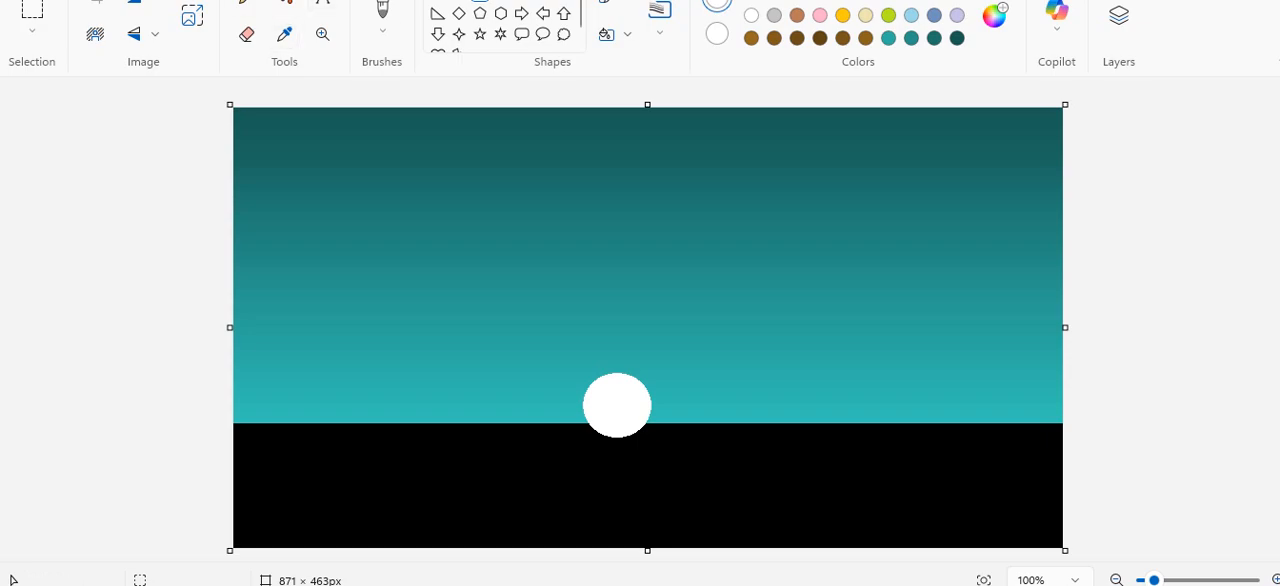
Paint uneven black hills along the horizon with a thicker brush, covering the circle's lower edge and rising at both canvas sides.
click(382, 12)
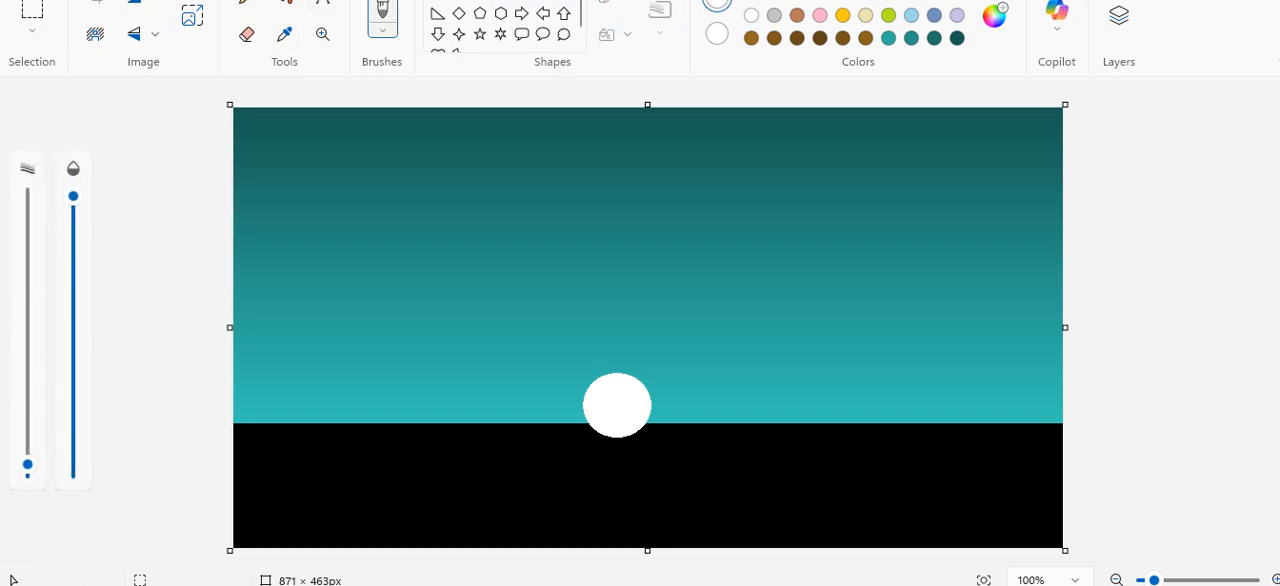
mouse_move(27, 465)
mouse_down()
mouse_move(27, 234)
mouse_move(27, 470)
mouse_move(27, 360)
mouse_up()
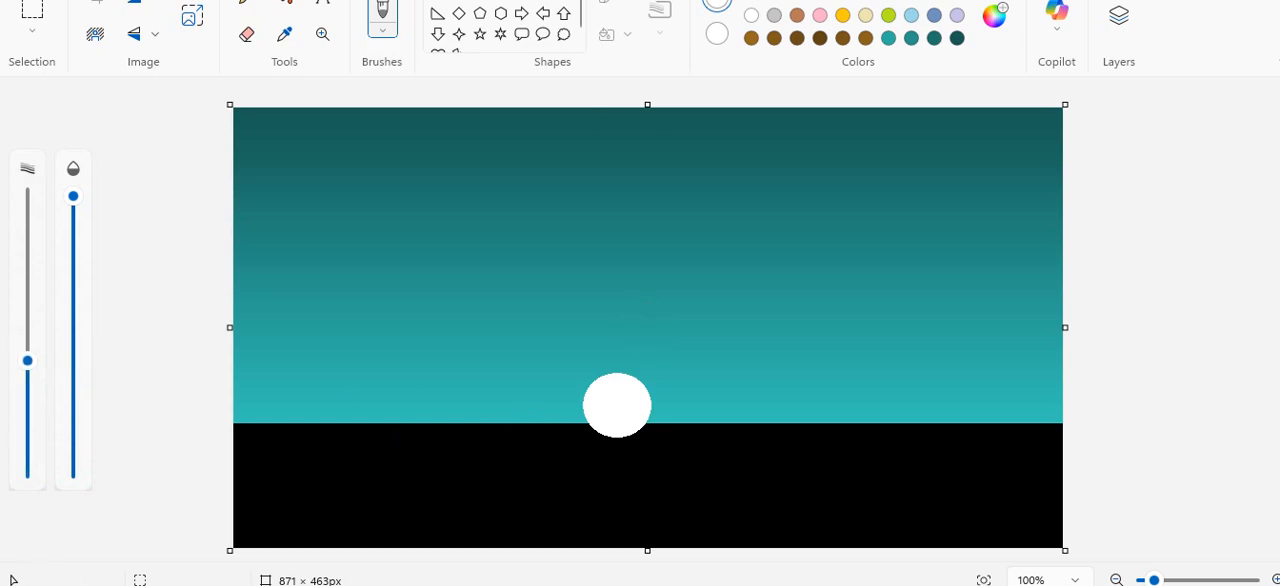
click(751, 1)
drag(320, 465, 237, 410)
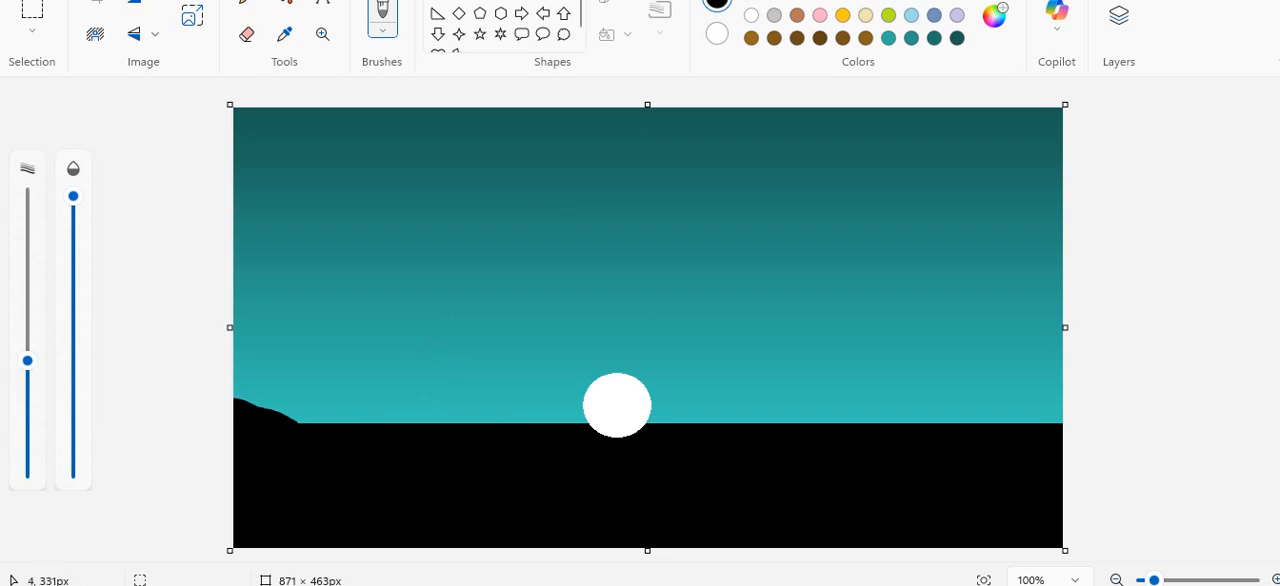
drag(288, 456, 324, 461)
mouse_move(492, 476)
mouse_down()
mouse_move(662, 463)
mouse_move(644, 456)
mouse_move(652, 445)
mouse_move(913, 447)
mouse_move(1070, 405)
mouse_up()
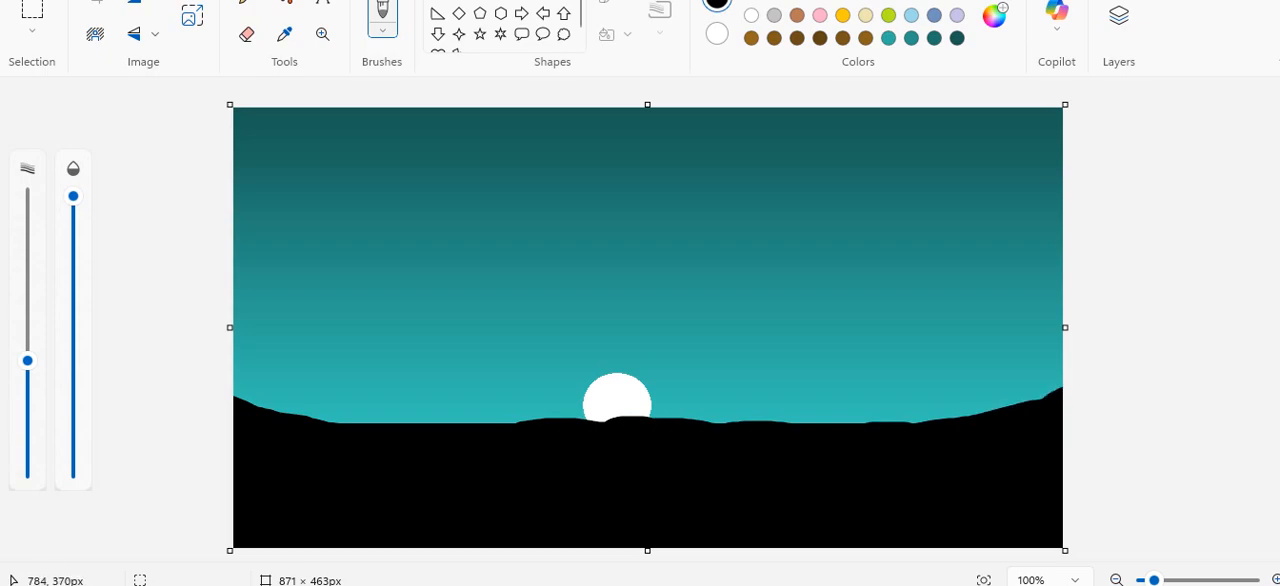
drag(1040, 423, 1068, 378)
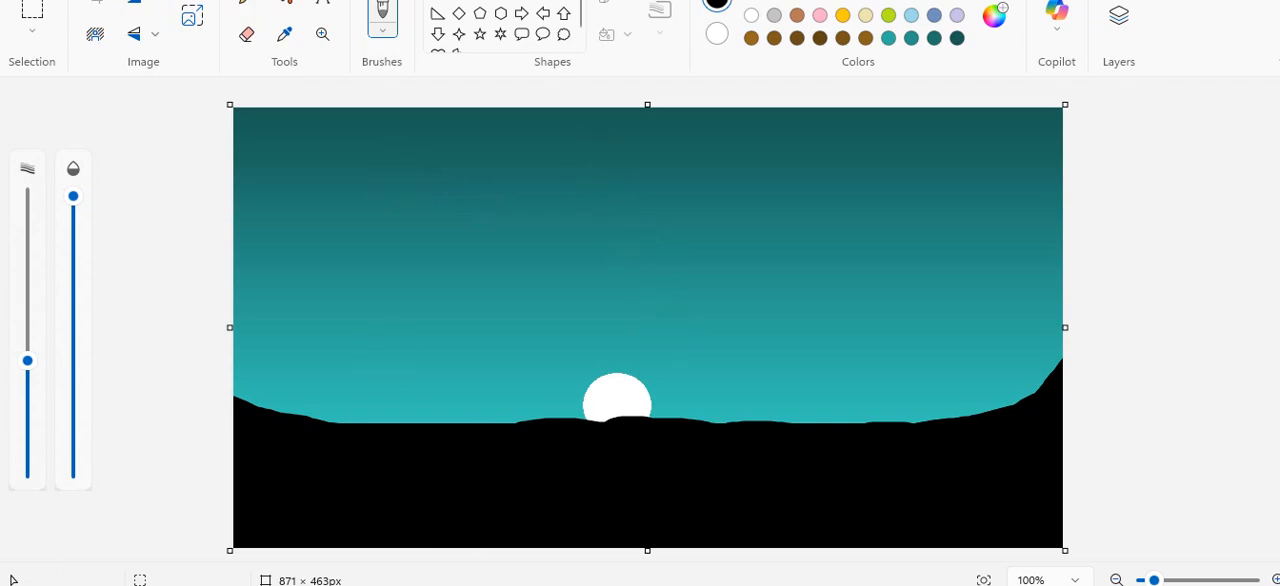
Set the Pencil tool to draw in brown.
click(246, 2)
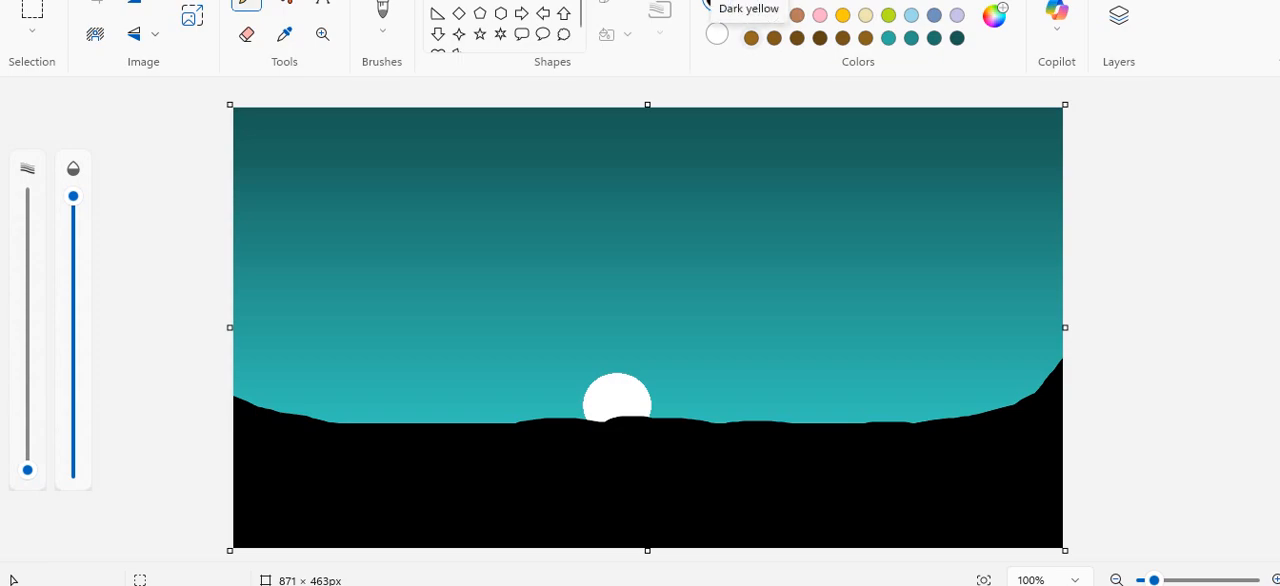
click(751, 38)
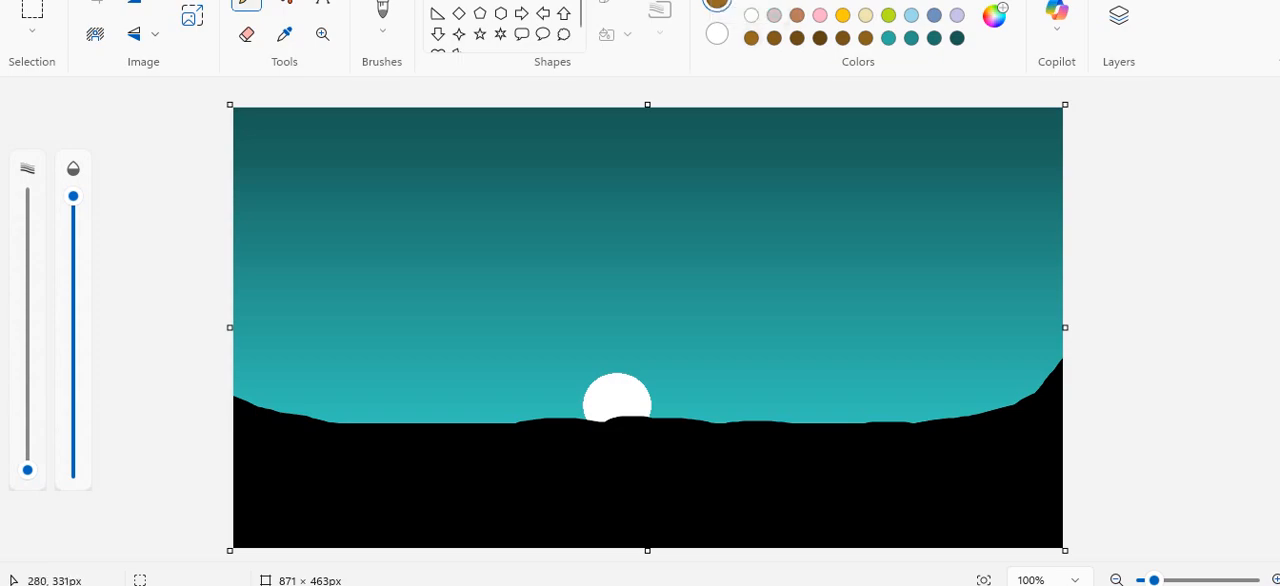
mouse_move(500, 424)
mouse_down()
mouse_move(539, 434)
mouse_move(485, 449)
mouse_move(566, 458)
mouse_move(512, 465)
mouse_move(606, 473)
mouse_move(551, 487)
mouse_move(637, 497)
mouse_move(591, 509)
mouse_move(673, 515)
mouse_move(614, 530)
mouse_move(710, 530)
mouse_move(648, 550)
mouse_up()
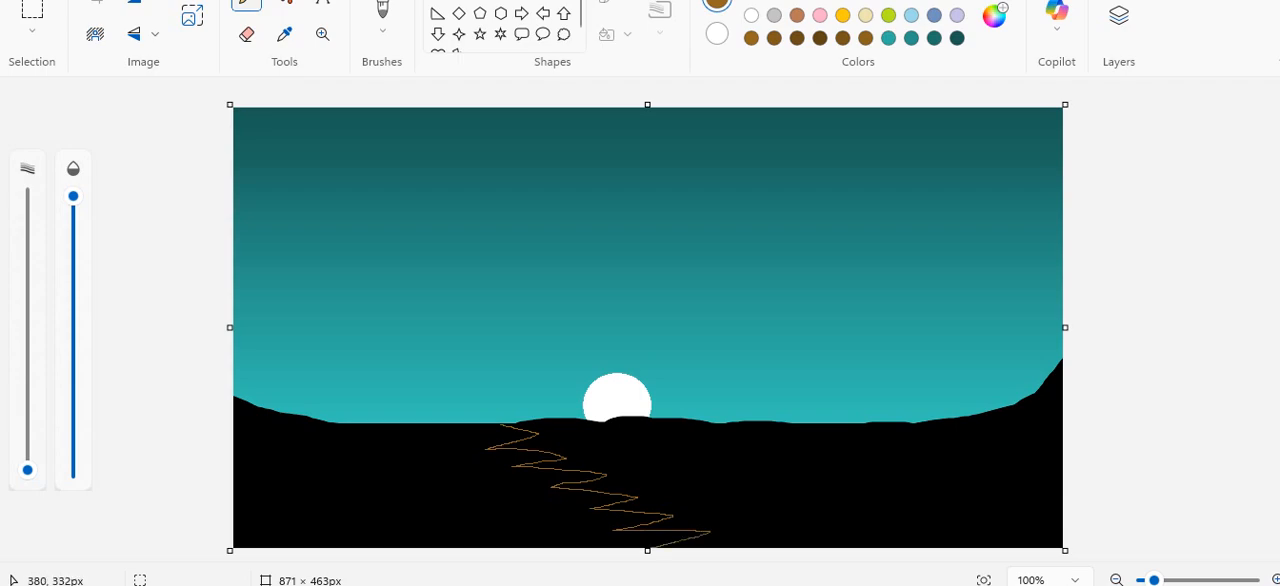
mouse_move(596, 422)
mouse_down()
mouse_move(639, 426)
mouse_move(591, 437)
mouse_move(679, 439)
mouse_move(644, 451)
mouse_move(709, 450)
mouse_move(729, 454)
mouse_move(673, 463)
mouse_move(771, 473)
mouse_move(709, 485)
mouse_move(827, 490)
mouse_move(781, 508)
mouse_move(851, 505)
mouse_up()
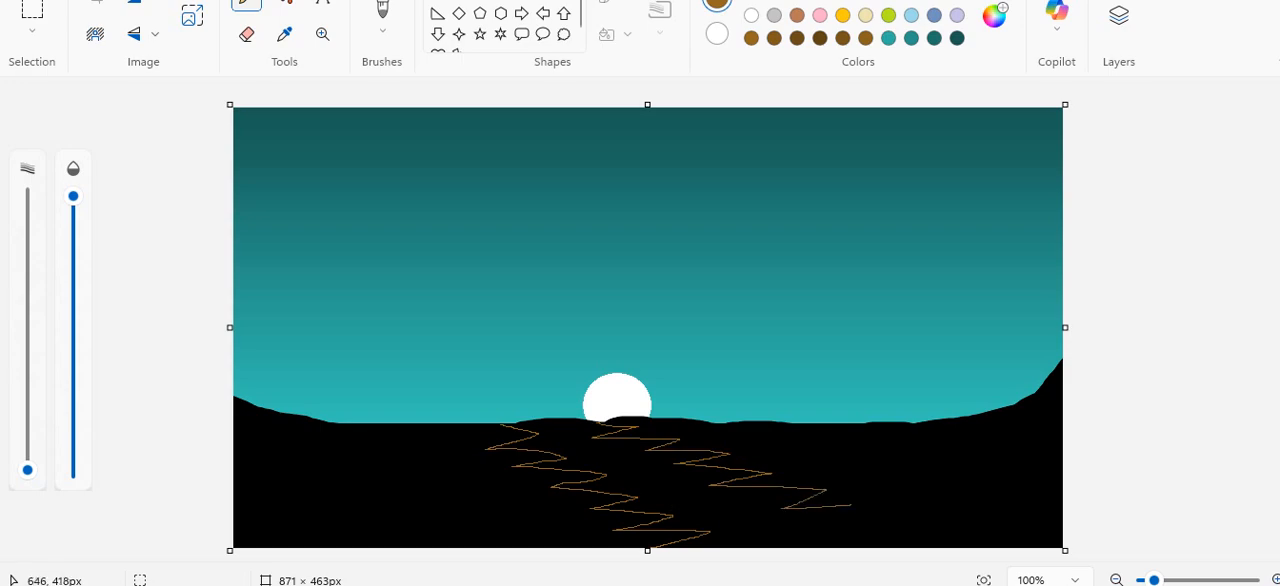
key(ctrl+z)
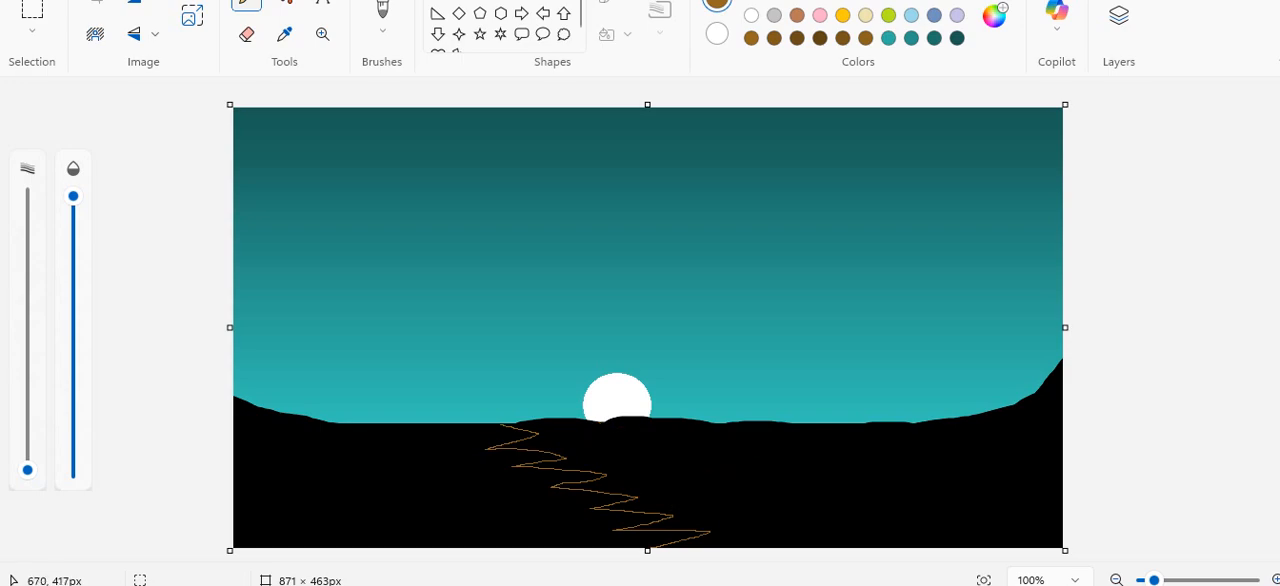
key(ctrl+z)
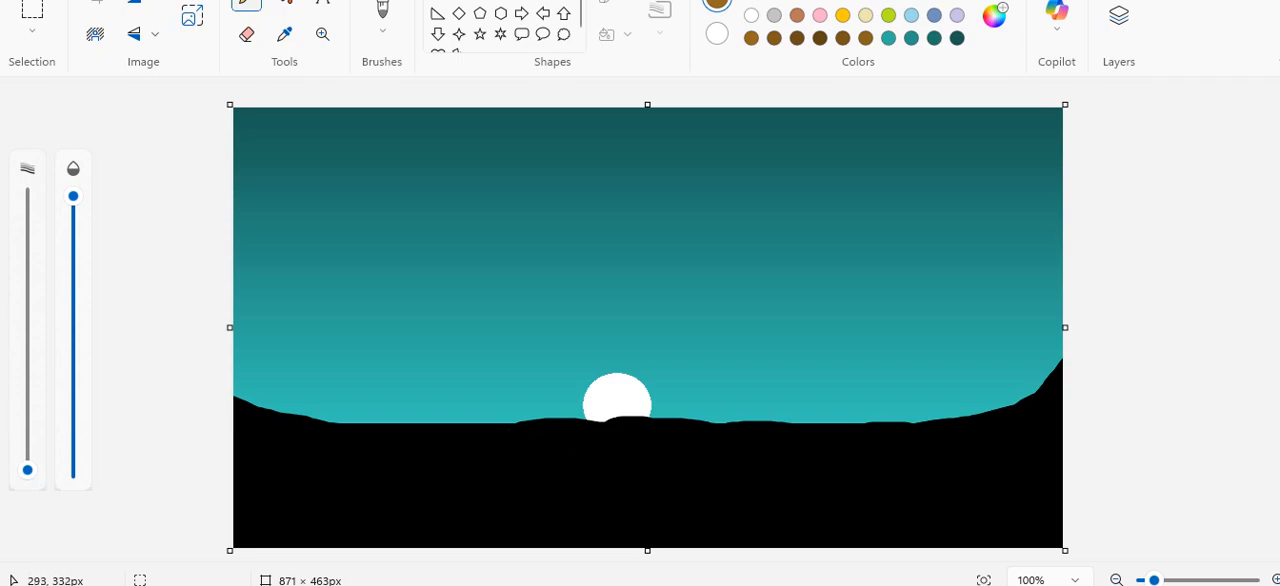
Draw two brown zigzag path edges running diagonally from the horizon to the canvas's lower edge and fill between them with brown.
mouse_move(483, 433)
mouse_down()
mouse_move(535, 441)
mouse_move(556, 457)
mouse_move(544, 464)
mouse_move(657, 498)
mouse_move(627, 505)
mouse_move(688, 507)
mouse_move(668, 520)
mouse_move(795, 546)
mouse_up()
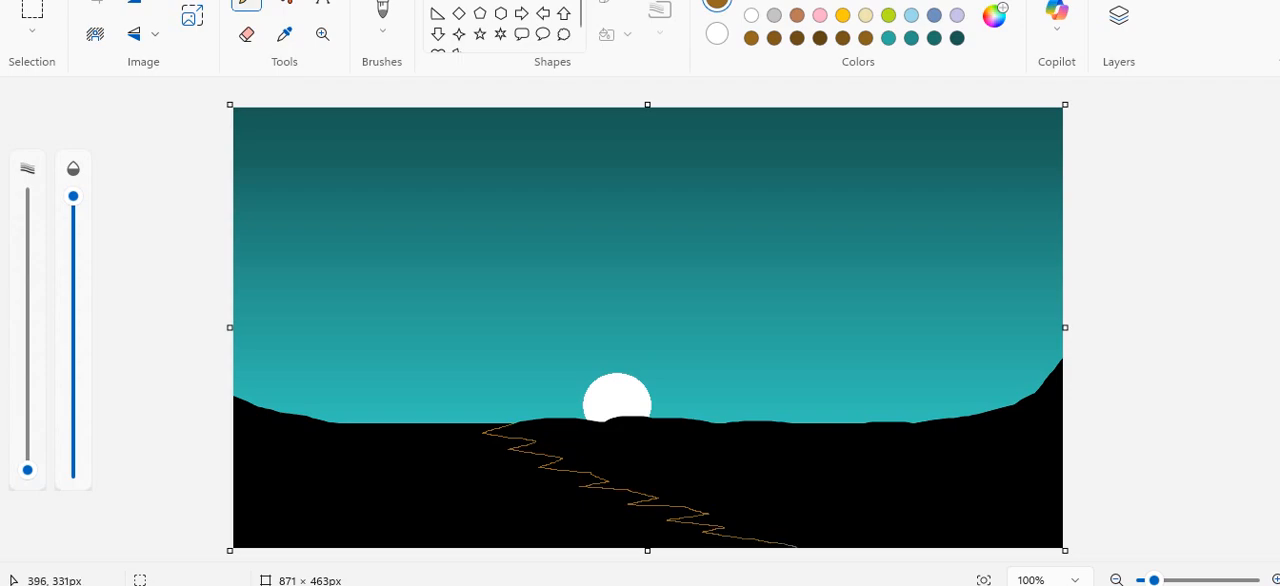
mouse_move(596, 426)
mouse_down()
mouse_move(672, 443)
mouse_move(657, 449)
mouse_move(779, 473)
mouse_move(754, 481)
mouse_move(839, 494)
mouse_move(805, 506)
mouse_move(1041, 545)
mouse_up()
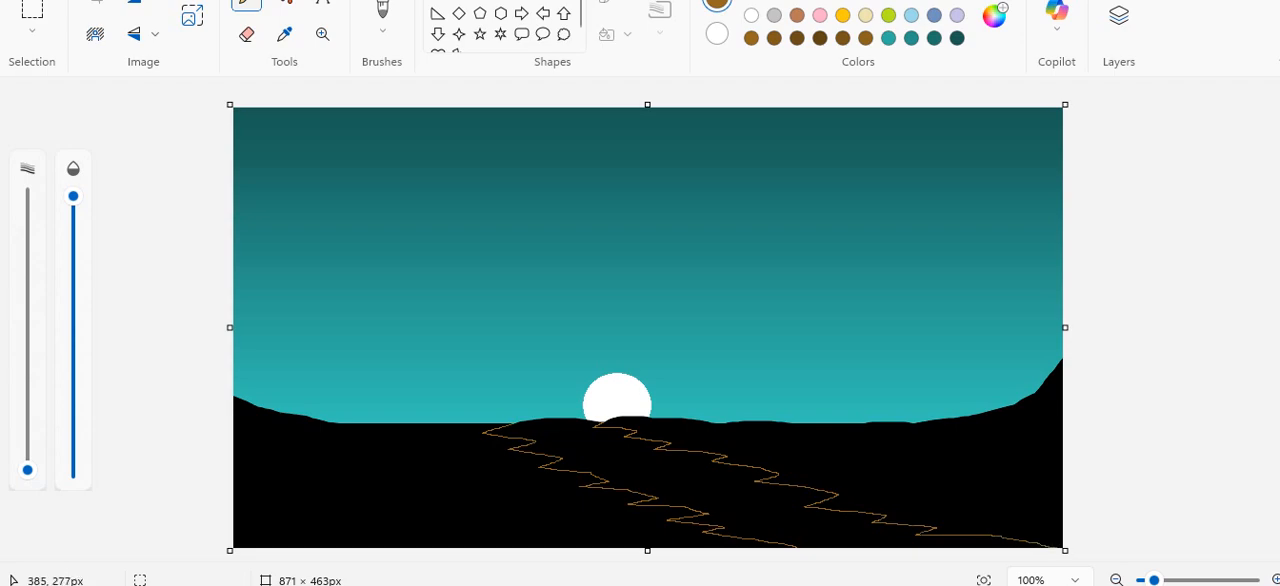
click(284, 3)
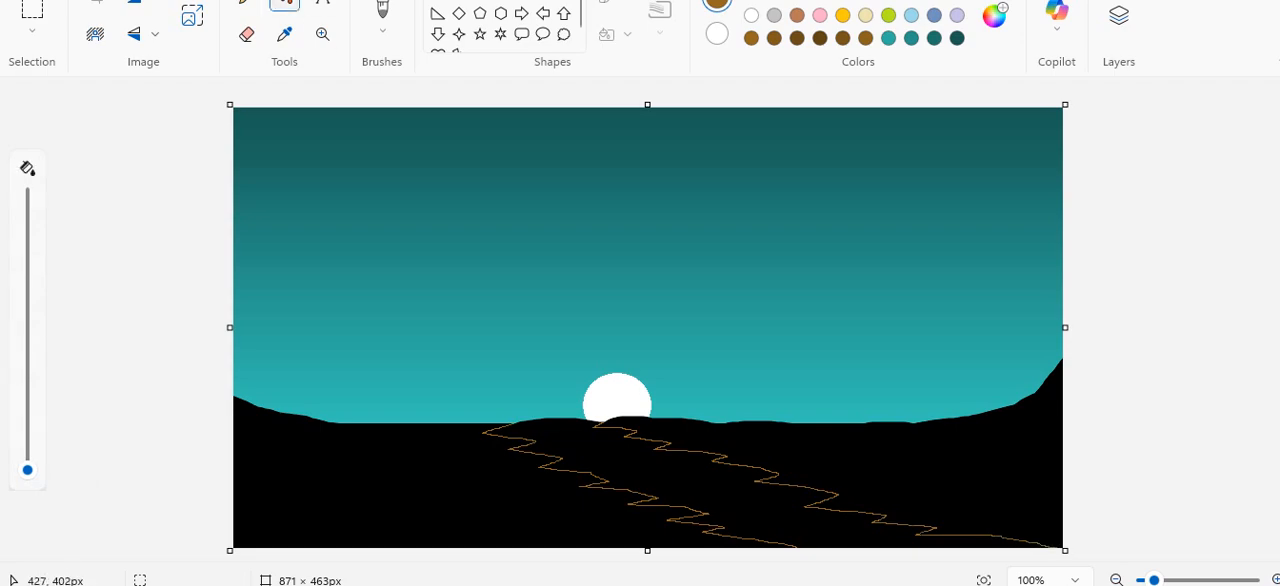
click(660, 509)
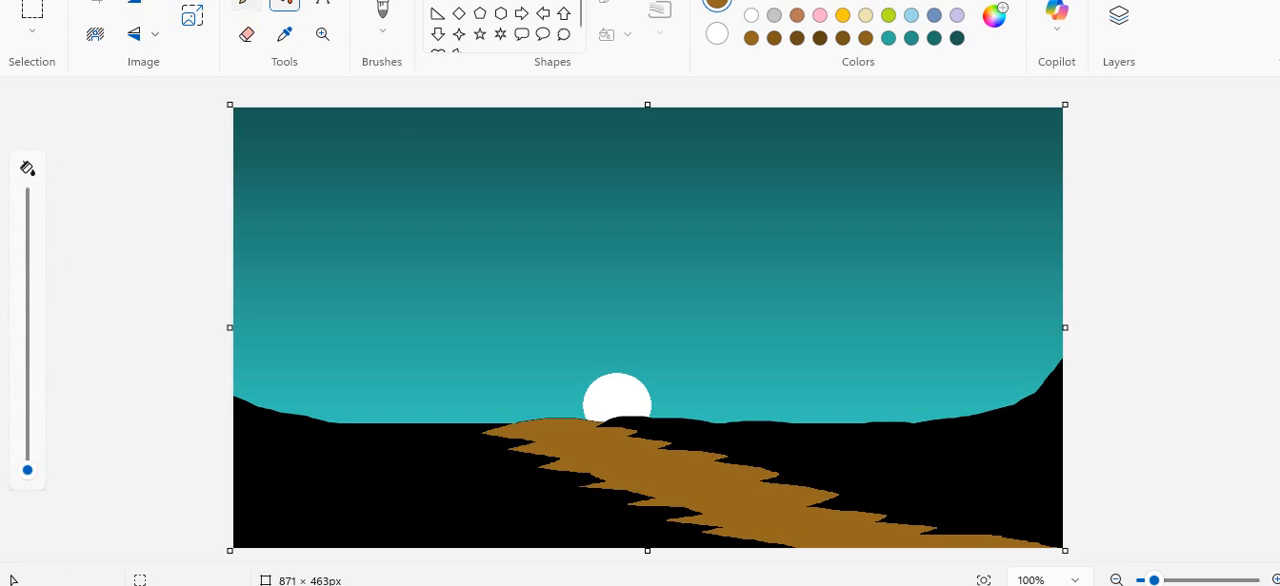
click(244, 3)
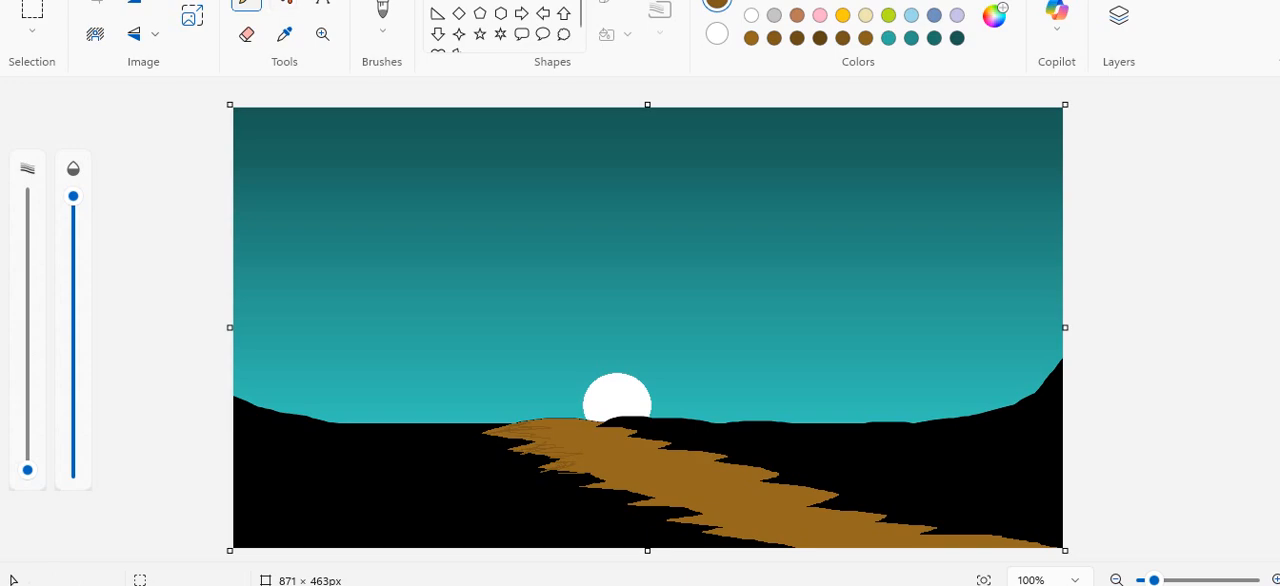
key(ctrl+z)
key(ctrl+z)
key(ctrl+z)
key(ctrl+z)
Refill the path with a darker brown.
click(286, 3)
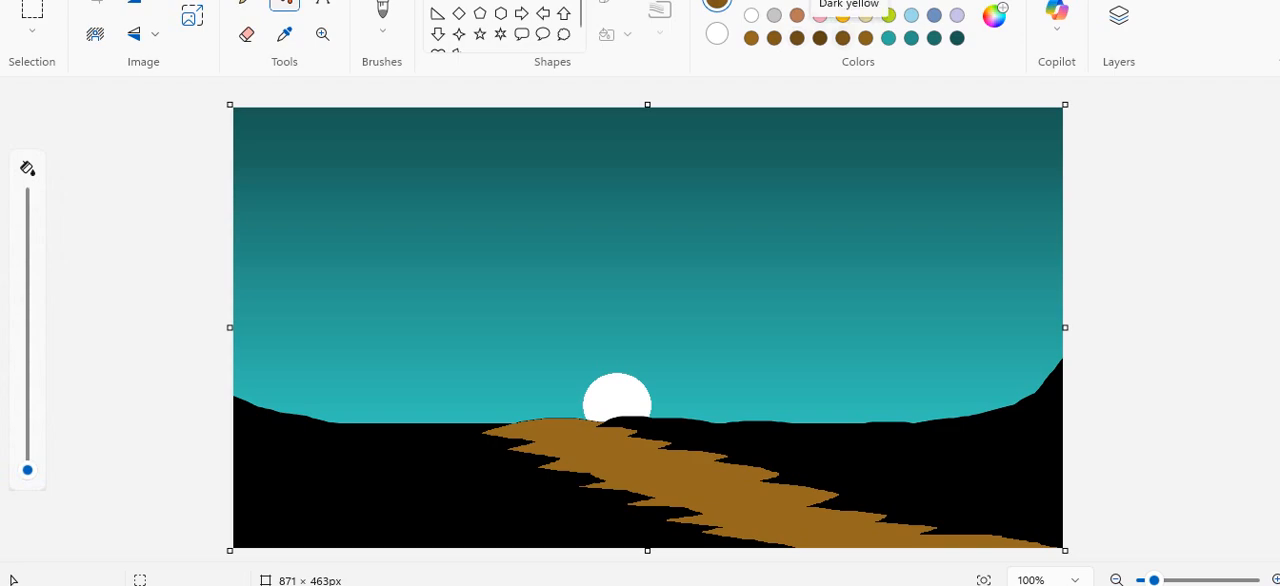
click(820, 37)
click(705, 498)
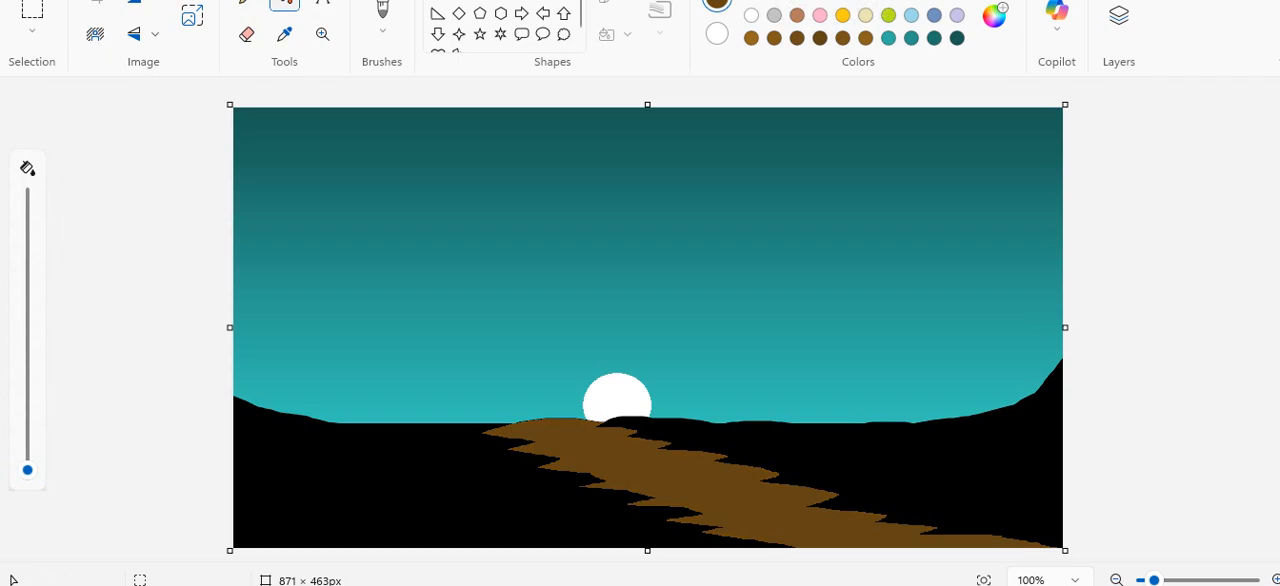
Sketch short lighter-brown pencil strokes along the path's upper end and left edge.
click(246, 3)
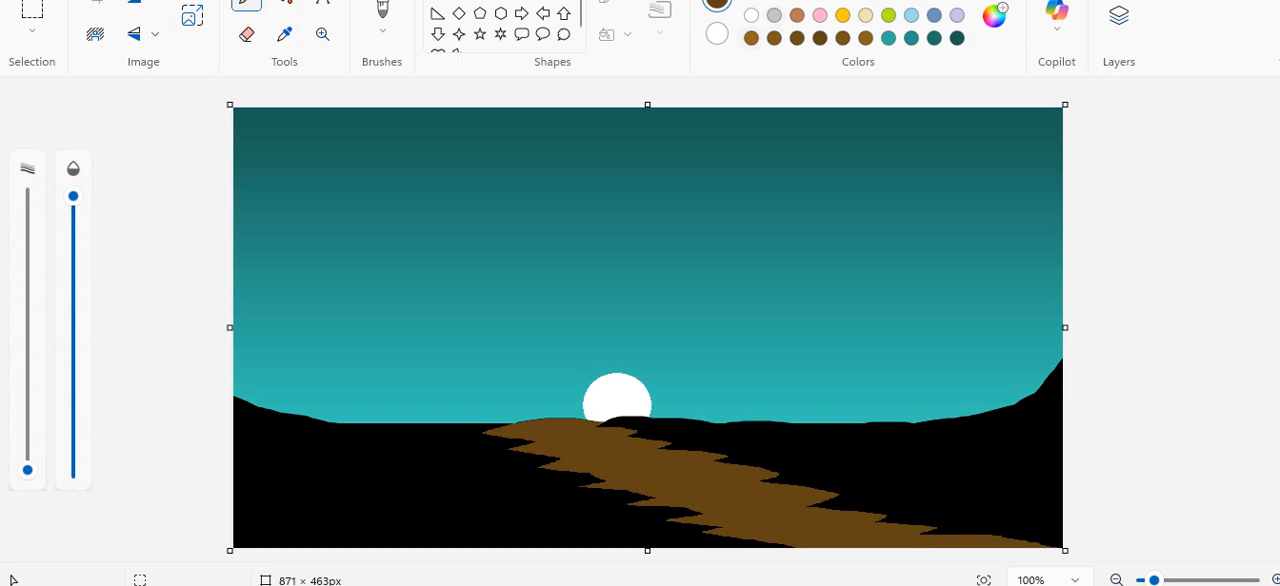
click(774, 38)
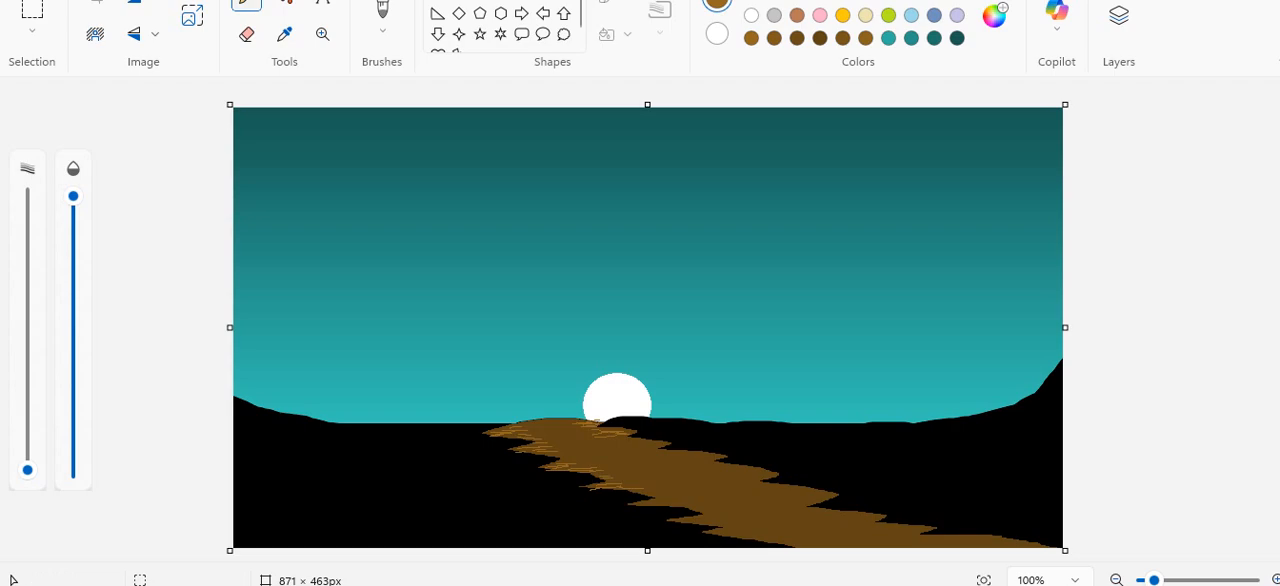
click(751, 15)
key(ctrl+z)
Add short horizontal grey pencil strokes to the path's upper end and along its left edge down to mid-length.
click(774, 15)
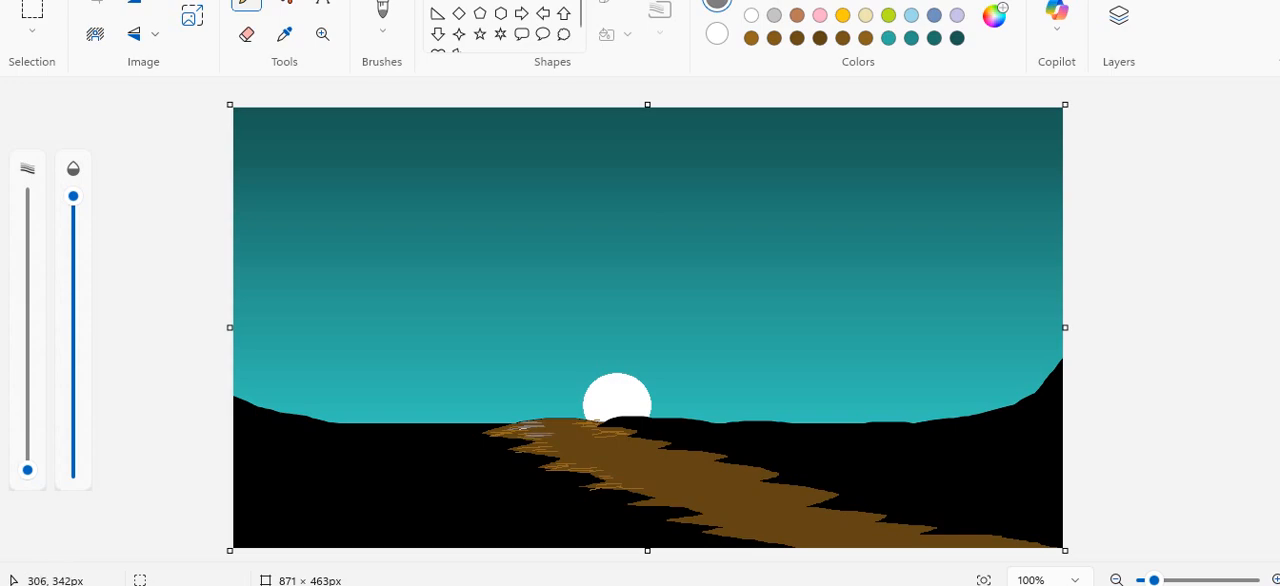
drag(525, 433, 562, 432)
drag(536, 438, 556, 438)
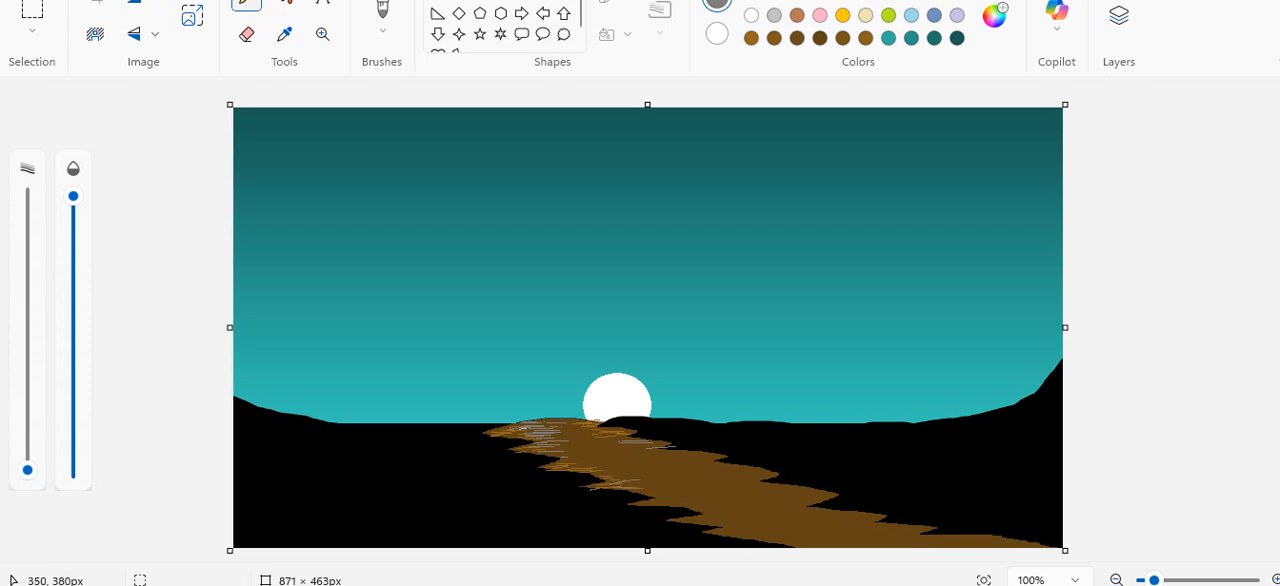
drag(571, 462, 604, 462)
drag(644, 505, 693, 502)
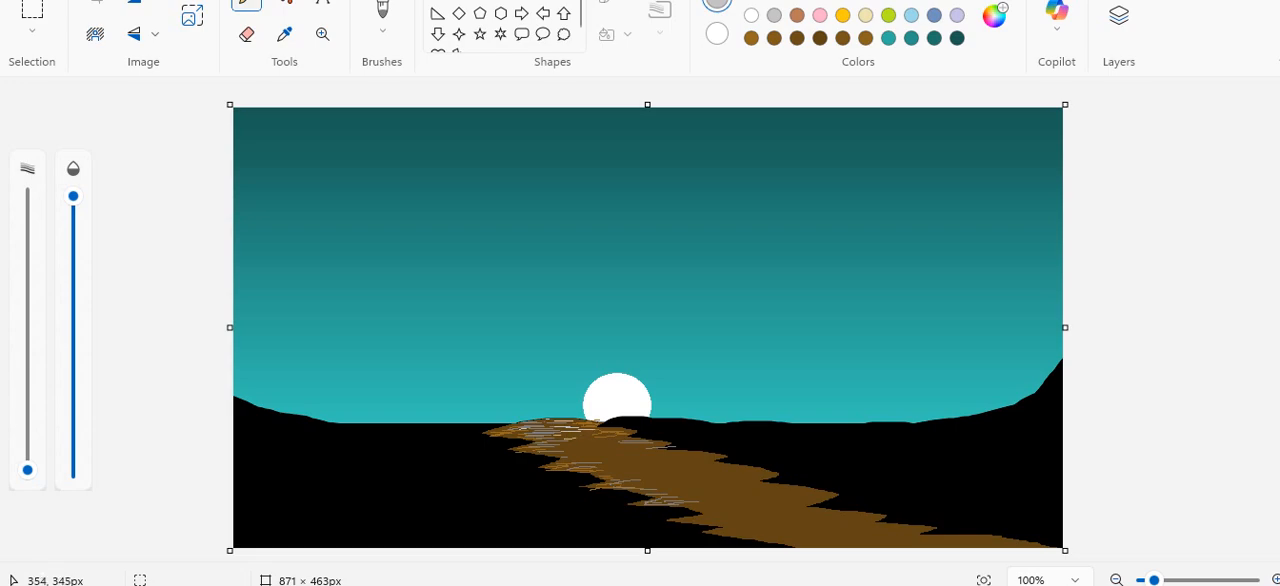
drag(570, 436, 584, 436)
key(ctrl+z)
Draw thin light-grey highlight lines along the black ridge from the white circle to the canvas's right edge.
mouse_move(631, 417)
mouse_down()
mouse_move(896, 442)
mouse_move(876, 425)
mouse_move(929, 432)
mouse_move(980, 417)
mouse_up()
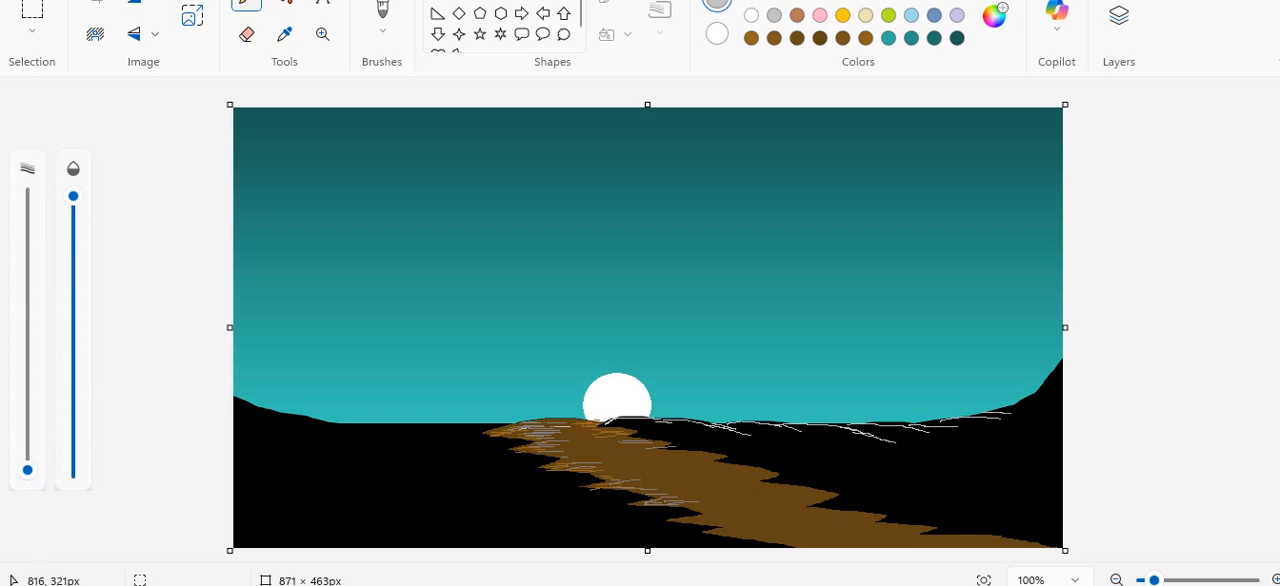
drag(988, 414, 1019, 417)
drag(1047, 385, 1061, 360)
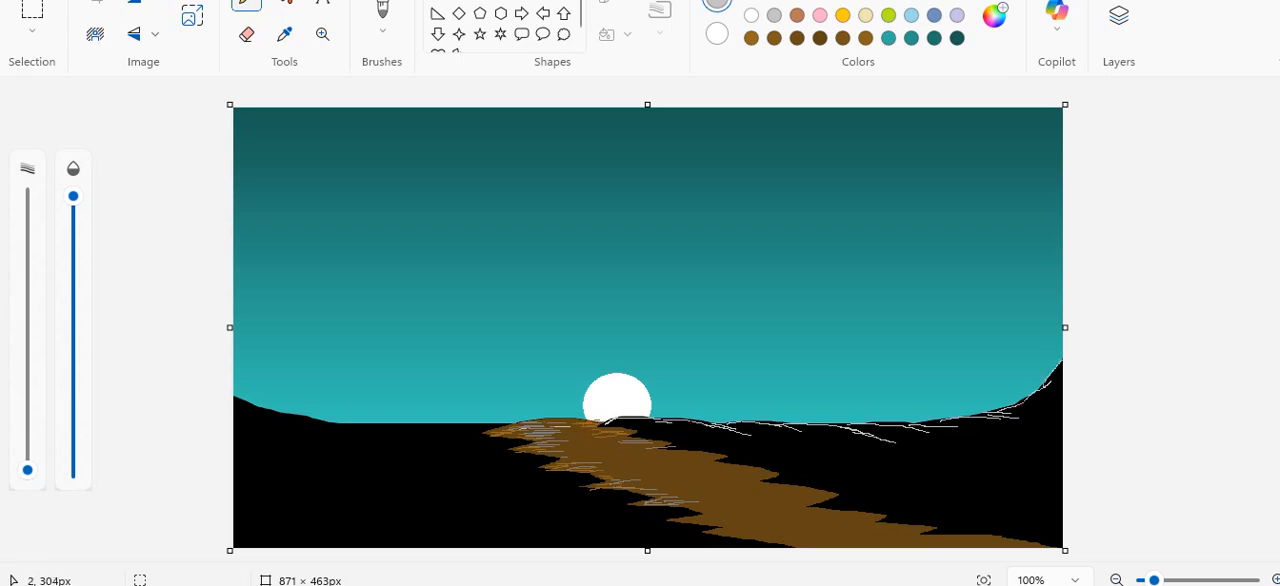
Draw thin light-grey highlight lines along the black ridge from the canvas's left edge toward the path.
drag(235, 397, 260, 408)
mouse_move(244, 402)
mouse_down()
mouse_move(350, 435)
mouse_move(337, 423)
mouse_move(371, 424)
mouse_up()
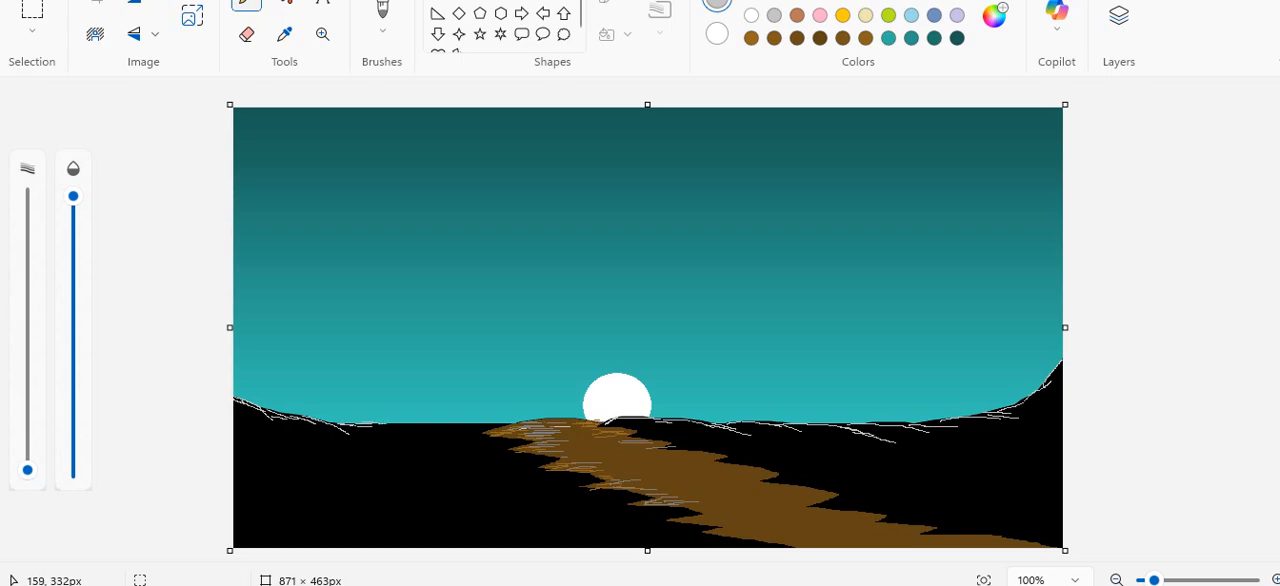
drag(385, 423, 408, 423)
Paint a curved black tree trunk on the left hill with the brush, narrowing upward and forking at its upper end.
click(382, 10)
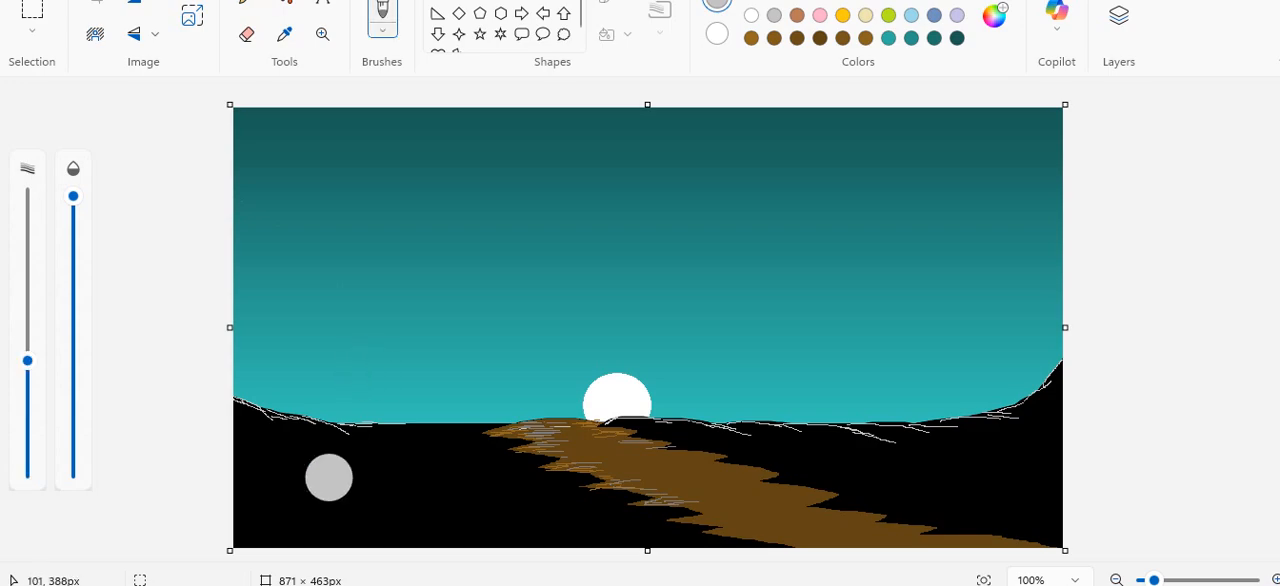
click(751, 1)
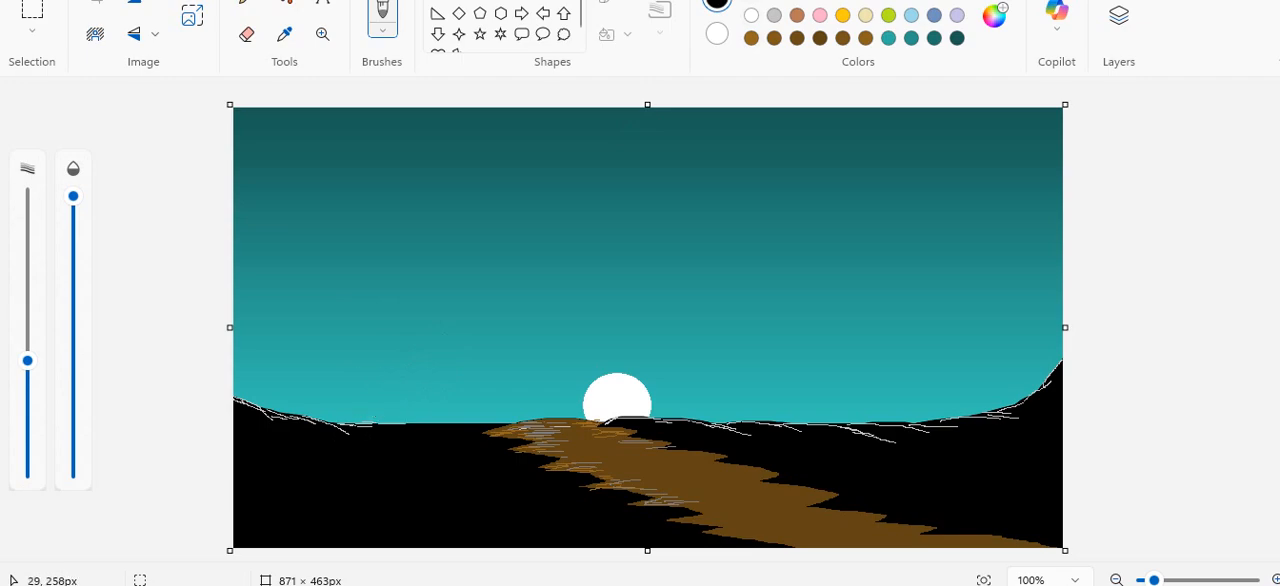
drag(27, 360, 27, 436)
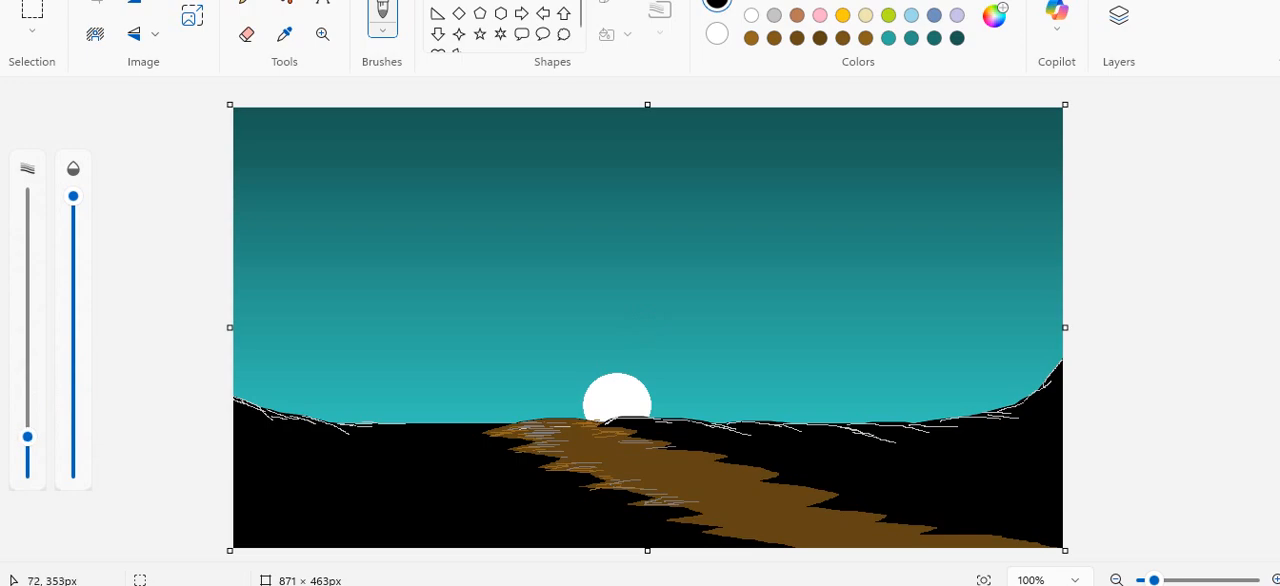
mouse_move(337, 428)
mouse_down()
mouse_move(372, 383)
mouse_move(381, 309)
mouse_up()
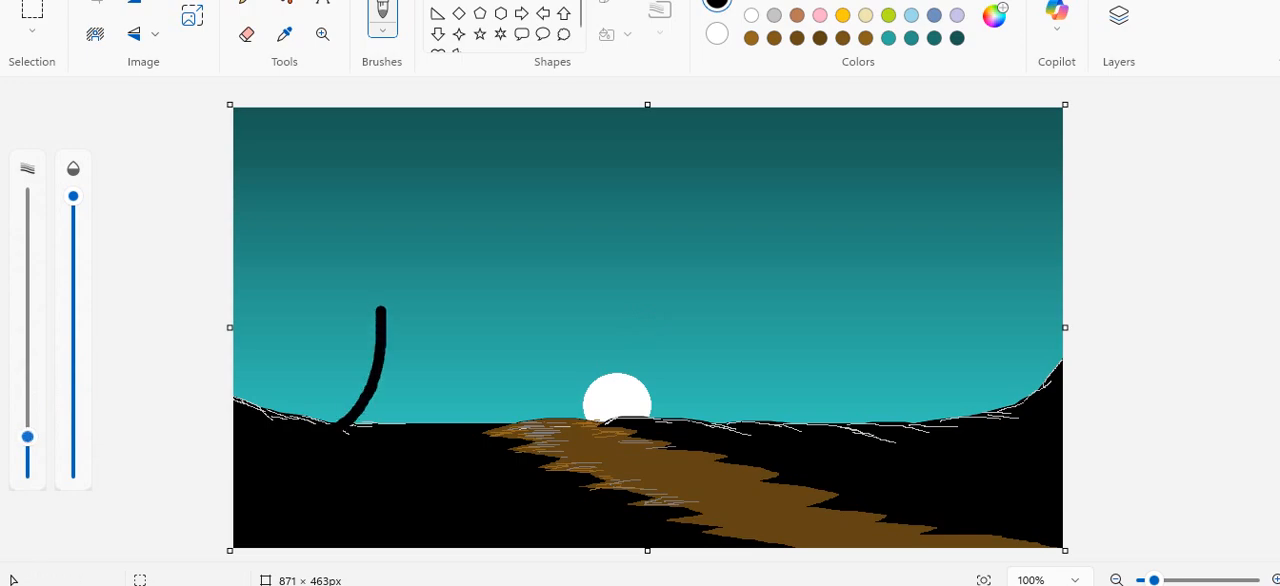
drag(27, 436, 27, 452)
drag(380, 310, 375, 264)
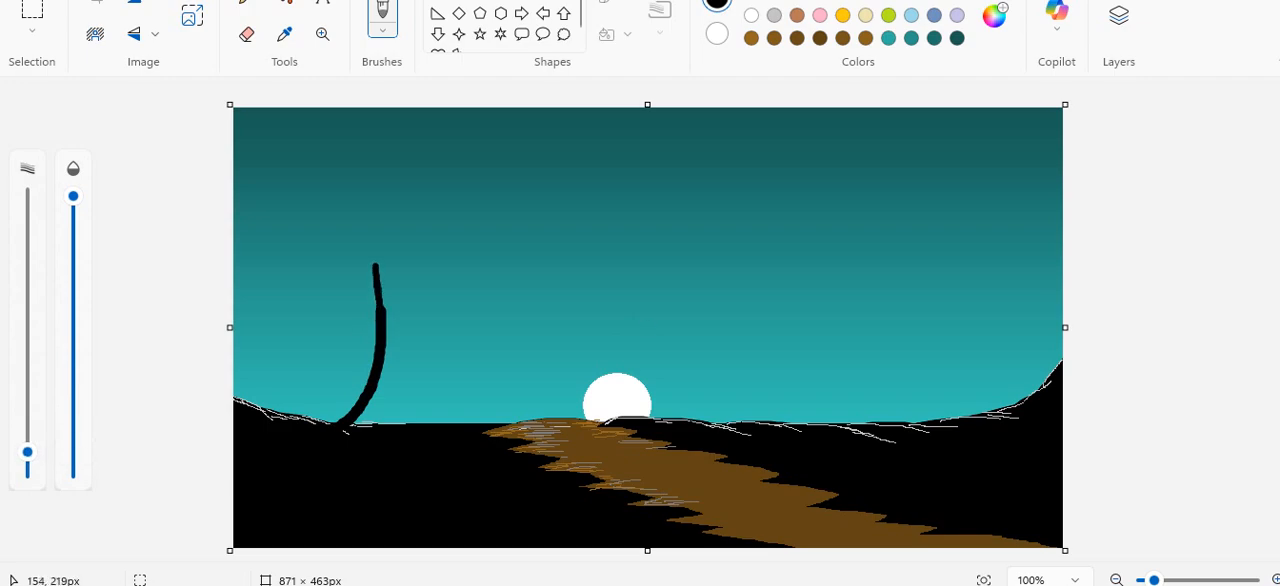
drag(383, 311, 393, 284)
Paint the tree's main black branches with a thinner brush, spreading left and right, plus one lower right branch.
drag(27, 452, 27, 461)
drag(373, 263, 349, 204)
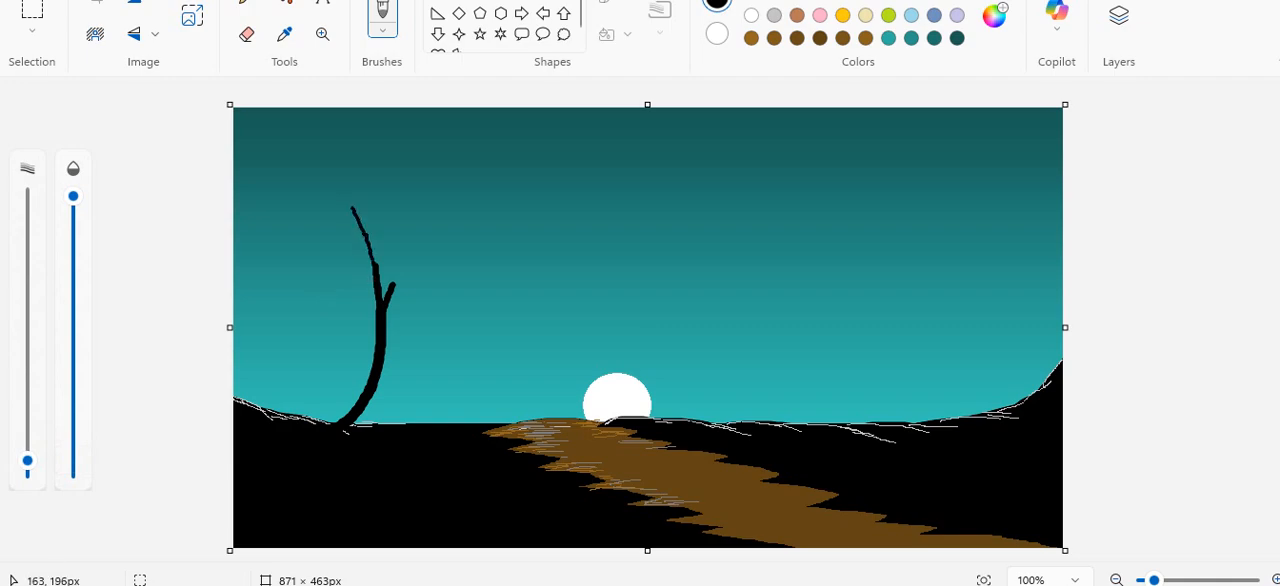
drag(391, 300, 410, 254)
drag(398, 297, 448, 232)
drag(380, 268, 303, 204)
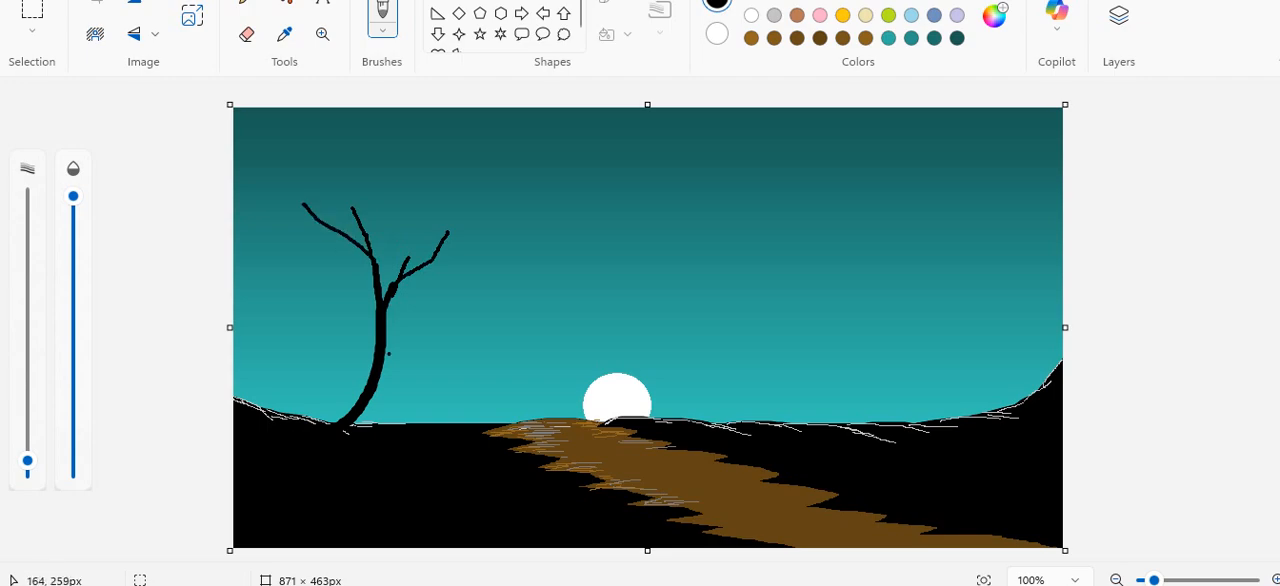
drag(384, 357, 409, 316)
Extend the tree's right-hand branches outward with 2 px black brush strokes.
drag(27, 460, 27, 467)
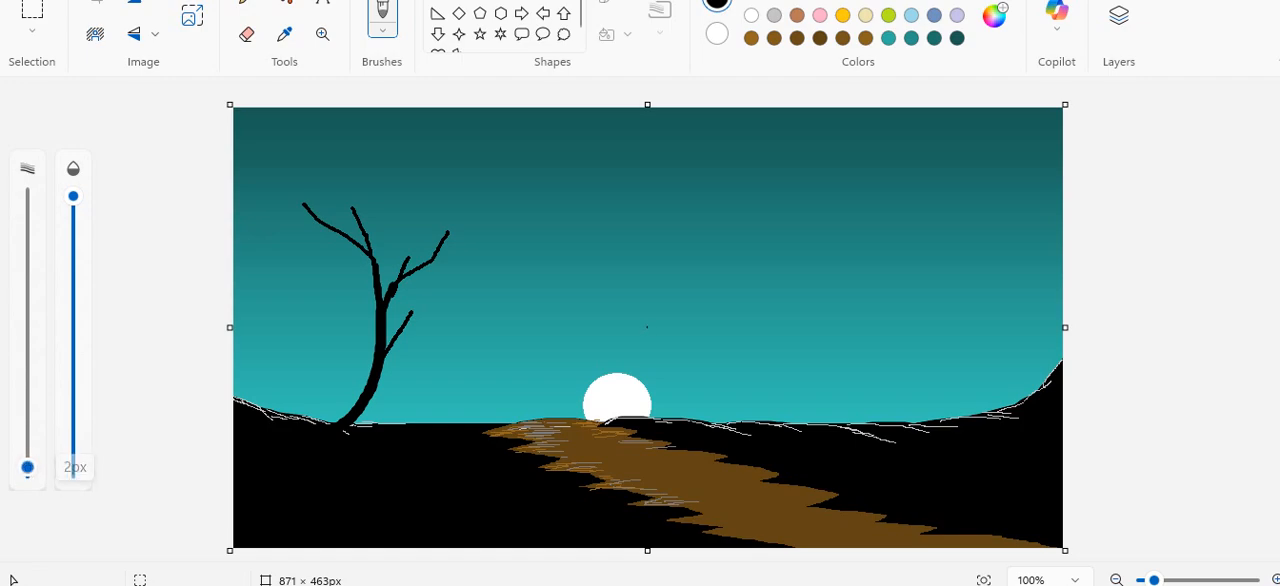
mouse_move(436, 260)
mouse_down()
mouse_move(476, 251)
mouse_move(503, 224)
mouse_up()
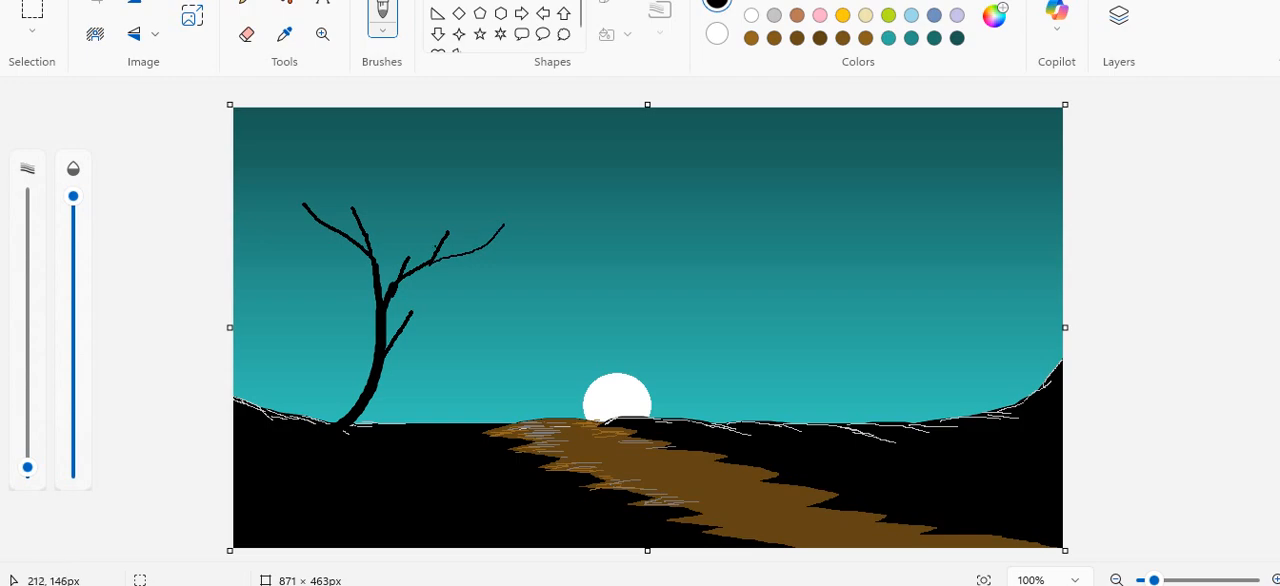
drag(435, 246, 444, 182)
key(ctrl+z)
drag(434, 247, 447, 211)
drag(394, 337, 471, 308)
Add thin black twigs to the tree's left and upper branches and lengthen the two long right branches.
mouse_move(337, 233)
mouse_down()
mouse_move(274, 199)
mouse_move(306, 184)
mouse_up()
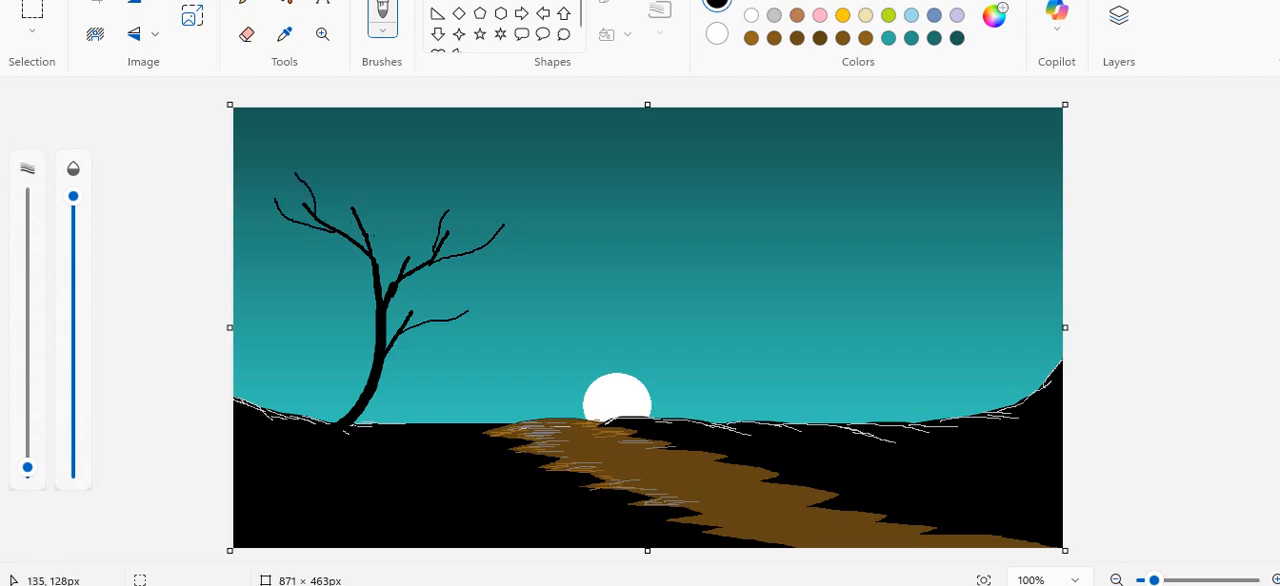
drag(364, 237, 348, 176)
drag(362, 226, 345, 208)
drag(391, 283, 394, 225)
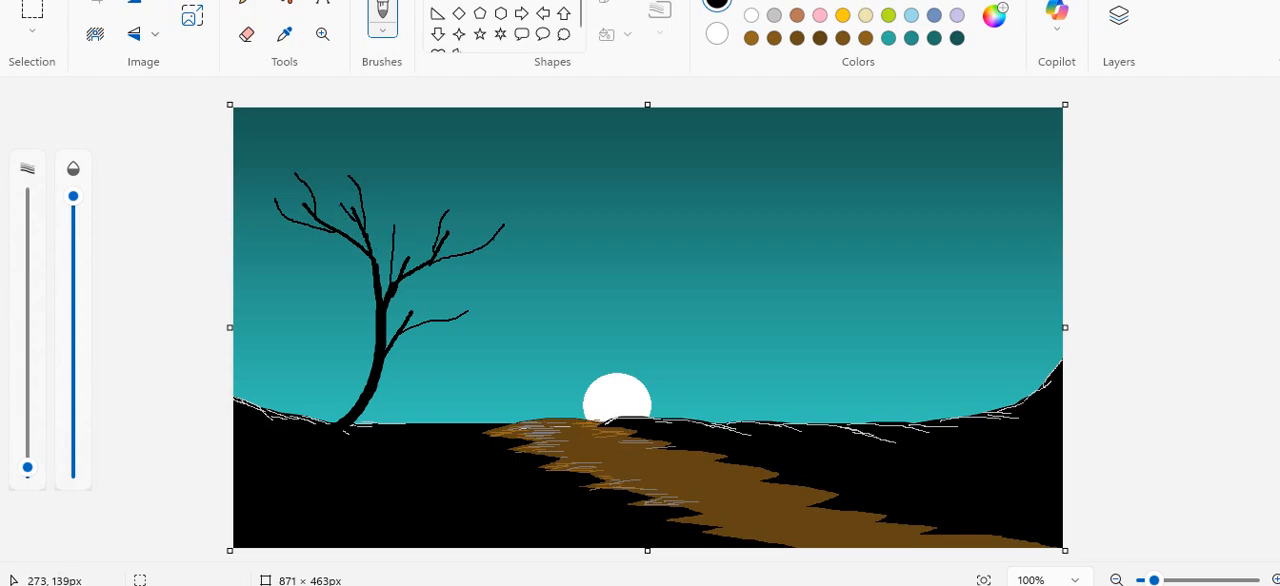
drag(484, 246, 542, 216)
drag(467, 316, 505, 306)
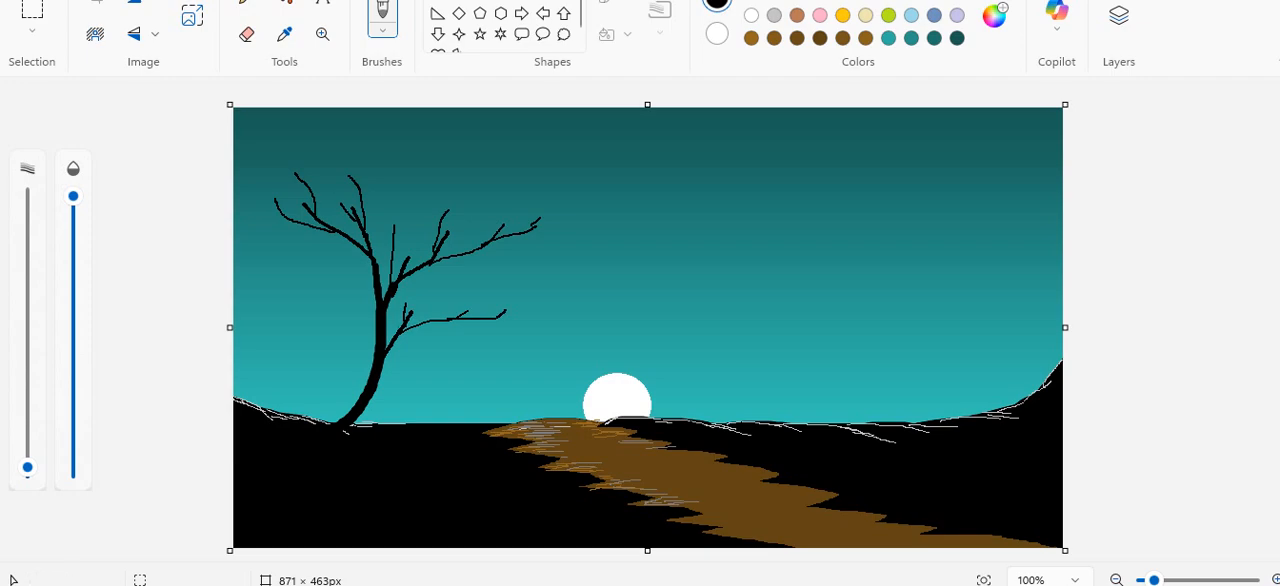
Add the finest black twigs to the tree's right-hand branches with the smallest brush size.
drag(27, 467, 27, 473)
drag(498, 318, 546, 301)
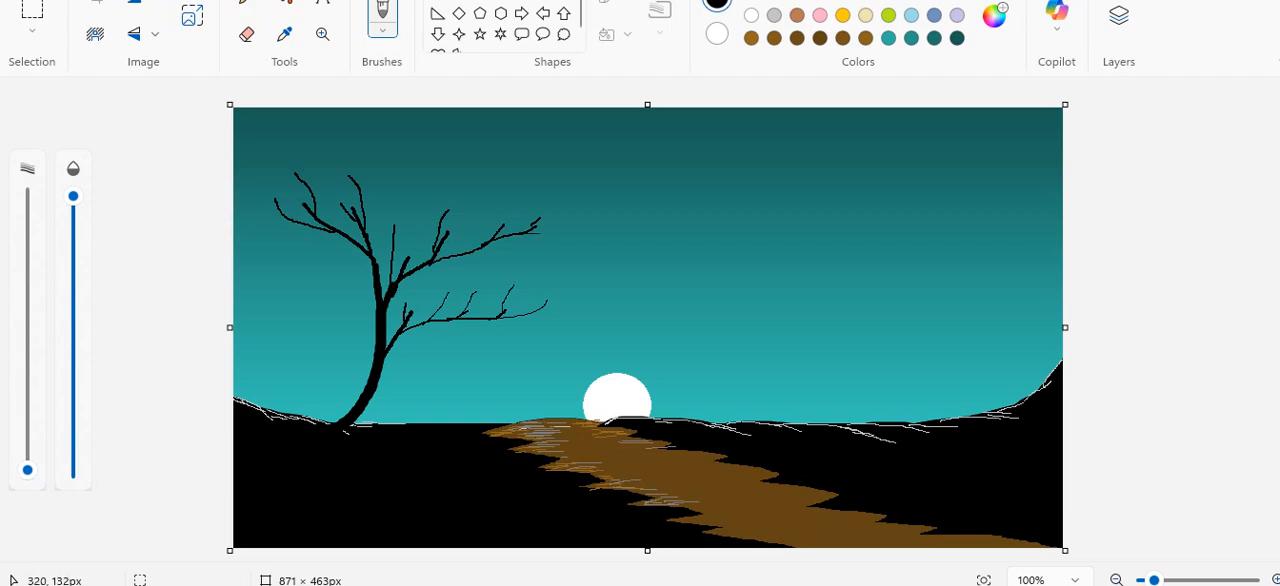
drag(538, 233, 570, 230)
drag(450, 211, 476, 190)
drag(435, 224, 435, 206)
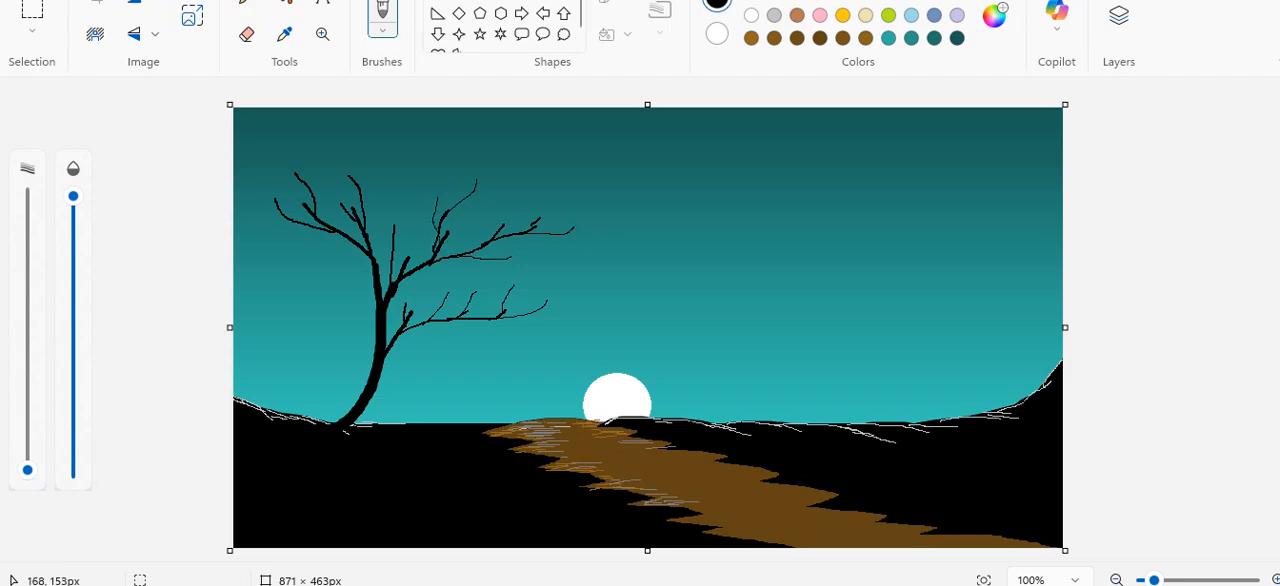
Add fine black twigs to the tree's crown and left side, and widen the trunk's base with a thicker brush.
drag(401, 260, 415, 194)
drag(366, 210, 377, 174)
drag(376, 334, 345, 296)
key(ctrl+z)
drag(304, 224, 270, 226)
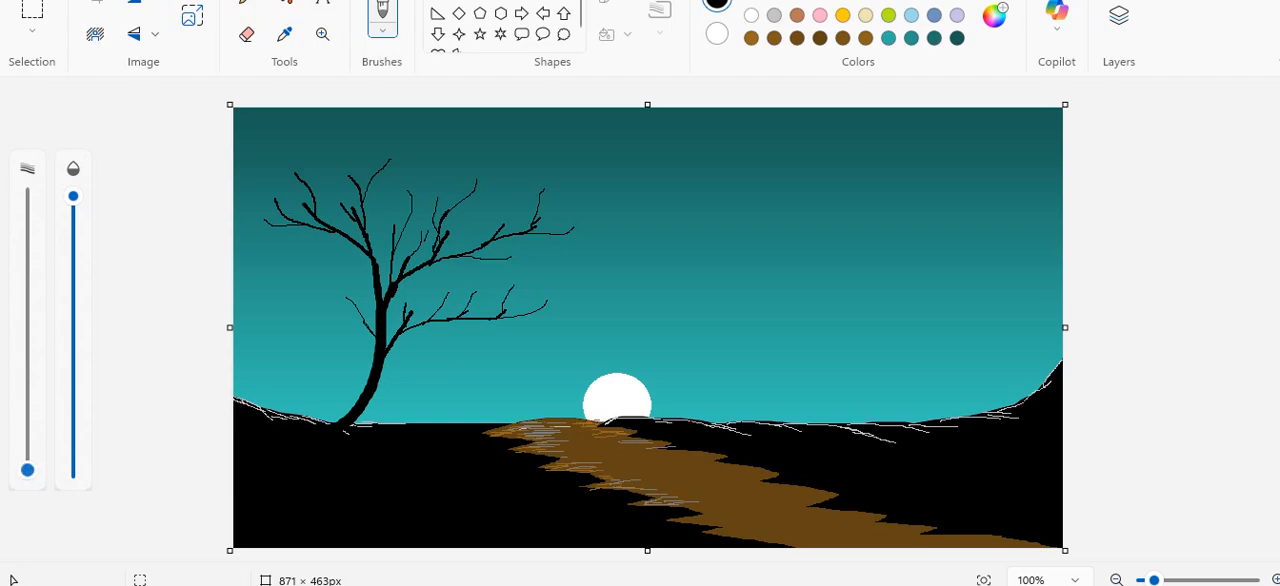
drag(27, 470, 27, 457)
drag(360, 418, 358, 428)
Draw thin white pencil highlights along the tree trunk from its base up to the fork.
click(246, 3)
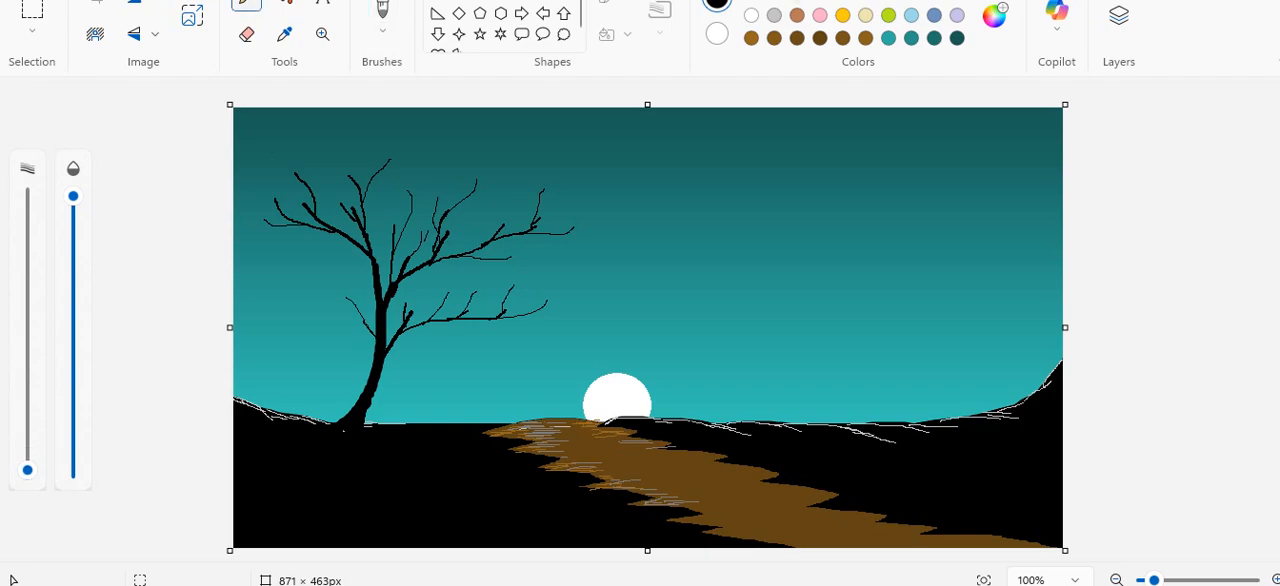
click(751, 15)
drag(378, 396, 375, 381)
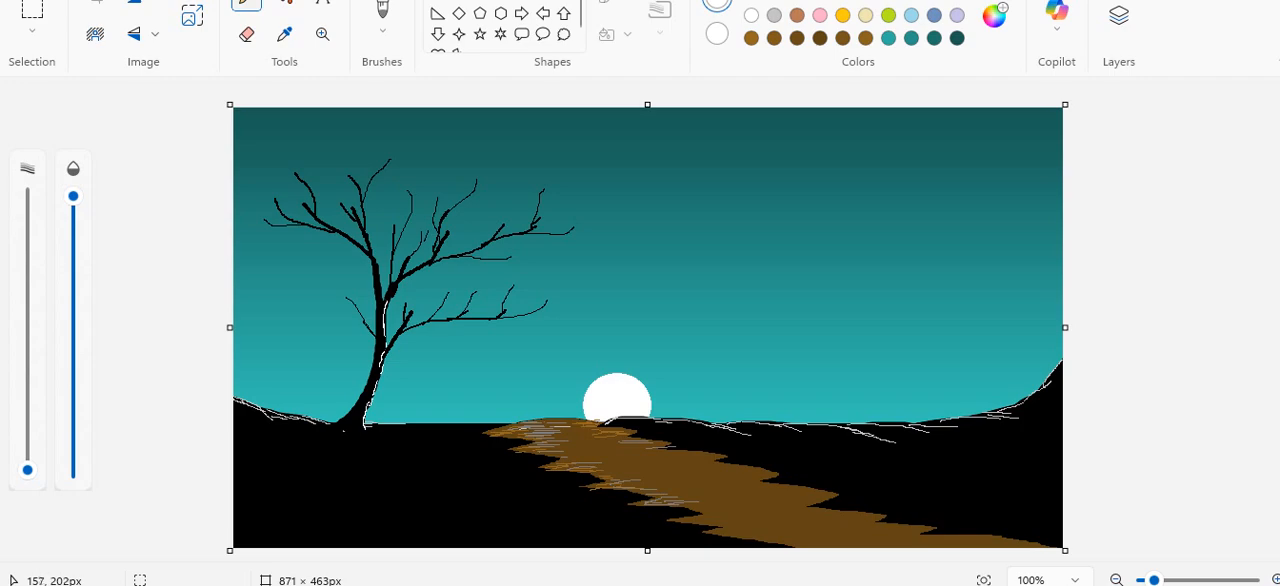
drag(381, 287, 377, 267)
drag(374, 411, 378, 394)
Sketch thin horizontal cloud streaks over the white circle and lower sky, using light grey and teals sampled from the sky.
click(774, 15)
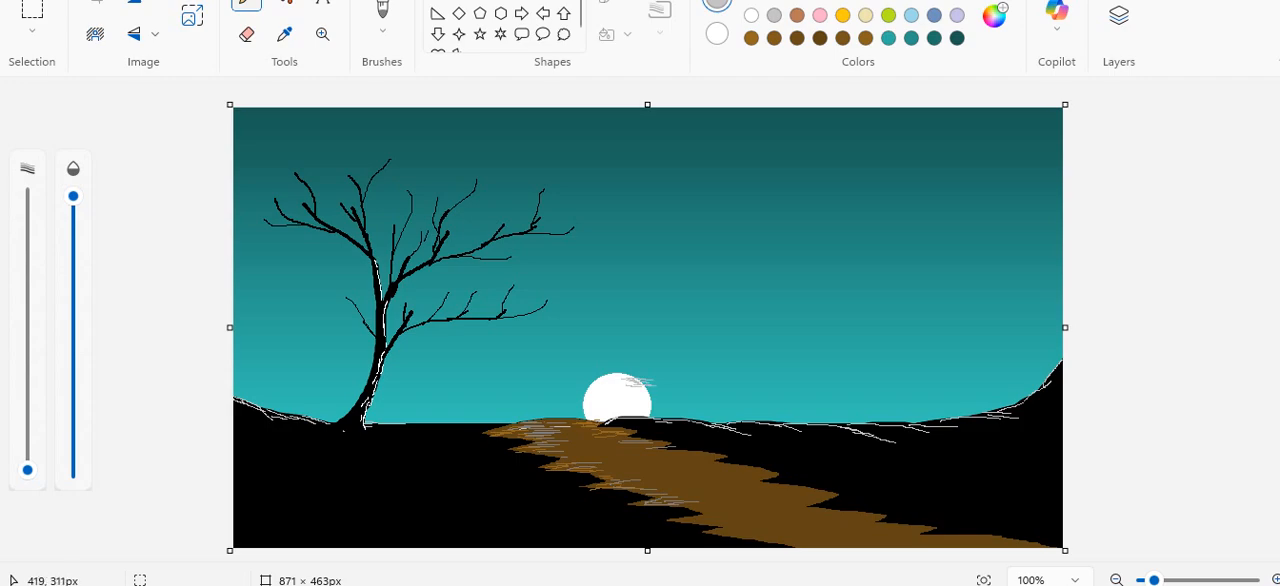
click(284, 34)
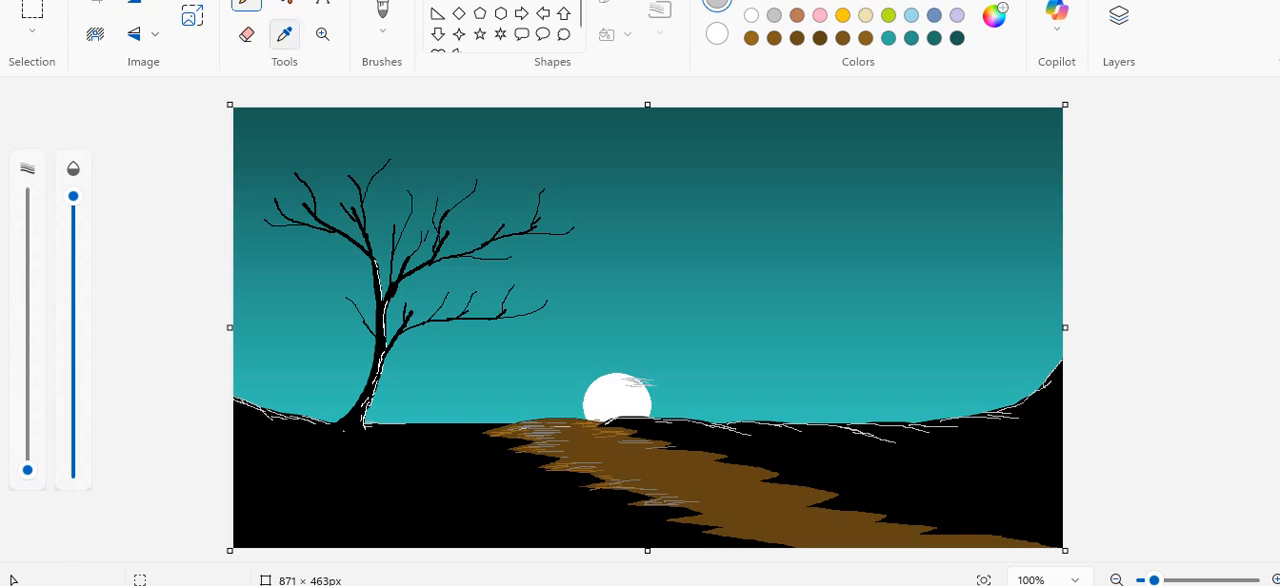
click(703, 392)
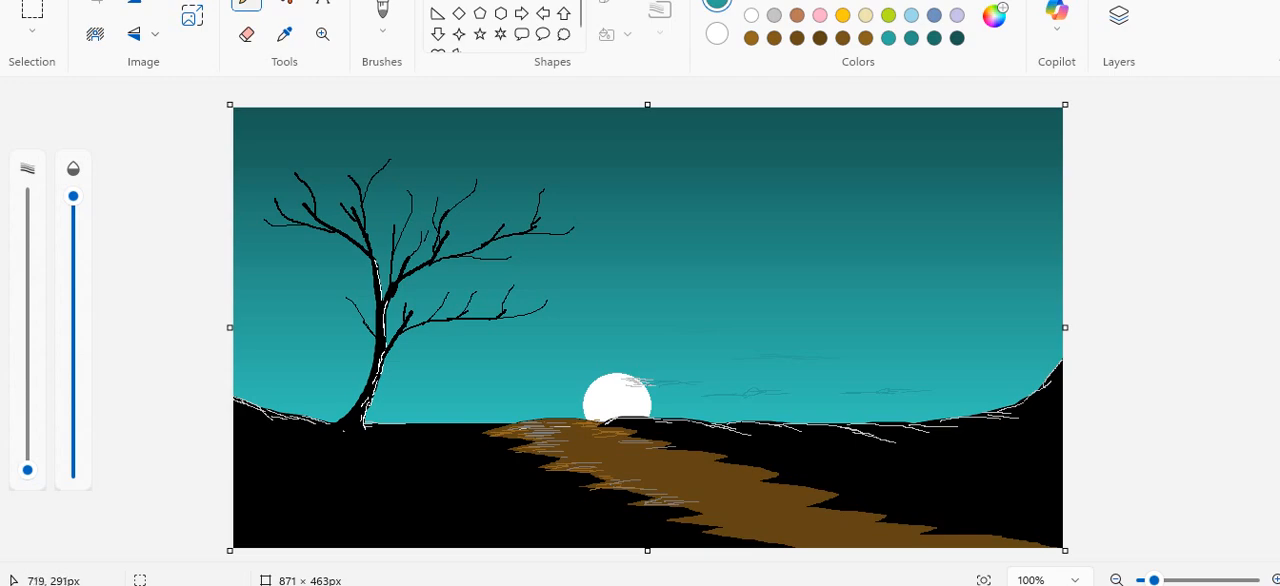
click(285, 34)
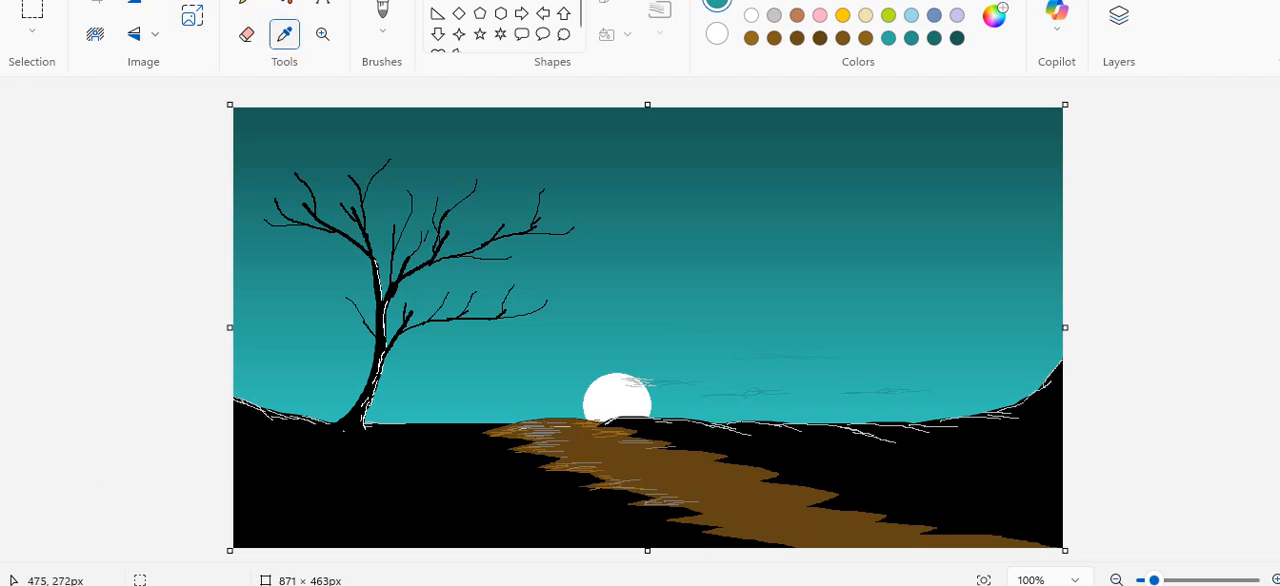
click(686, 366)
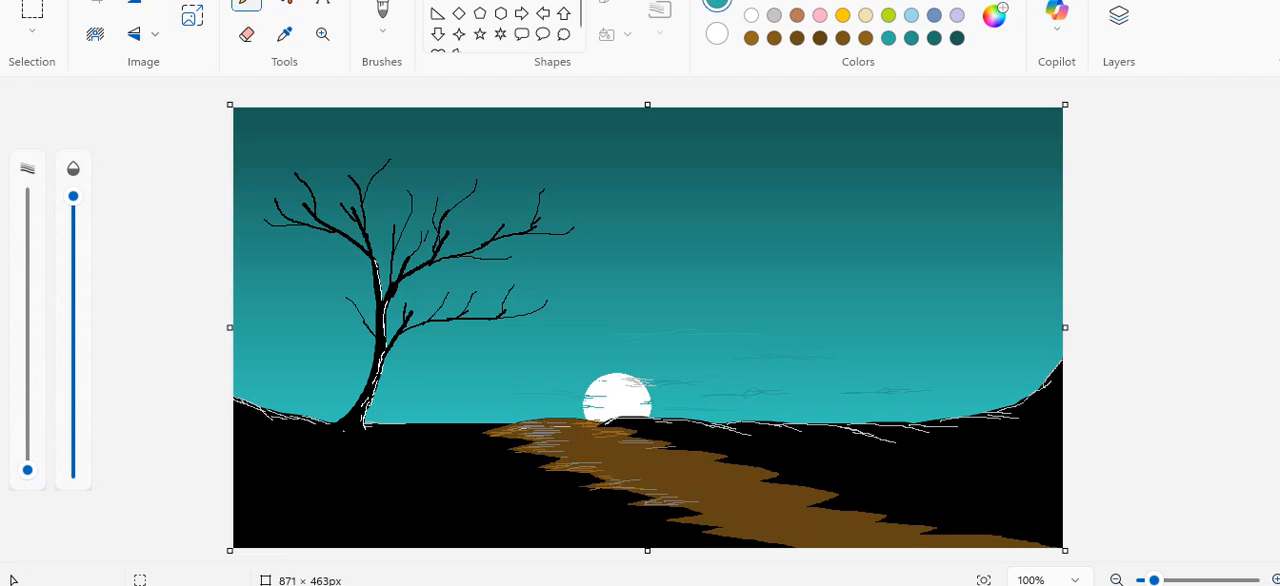
Add thin brown pencil strokes along the path down to its lower end and across the black hill below the right ridge.
click(774, 38)
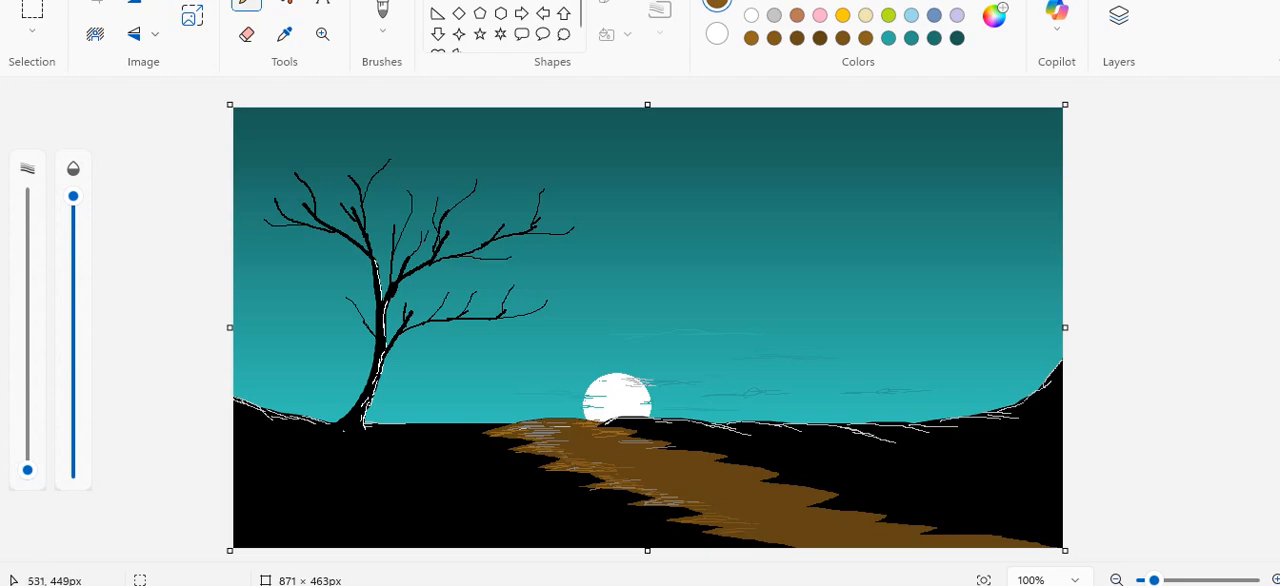
drag(779, 542, 825, 543)
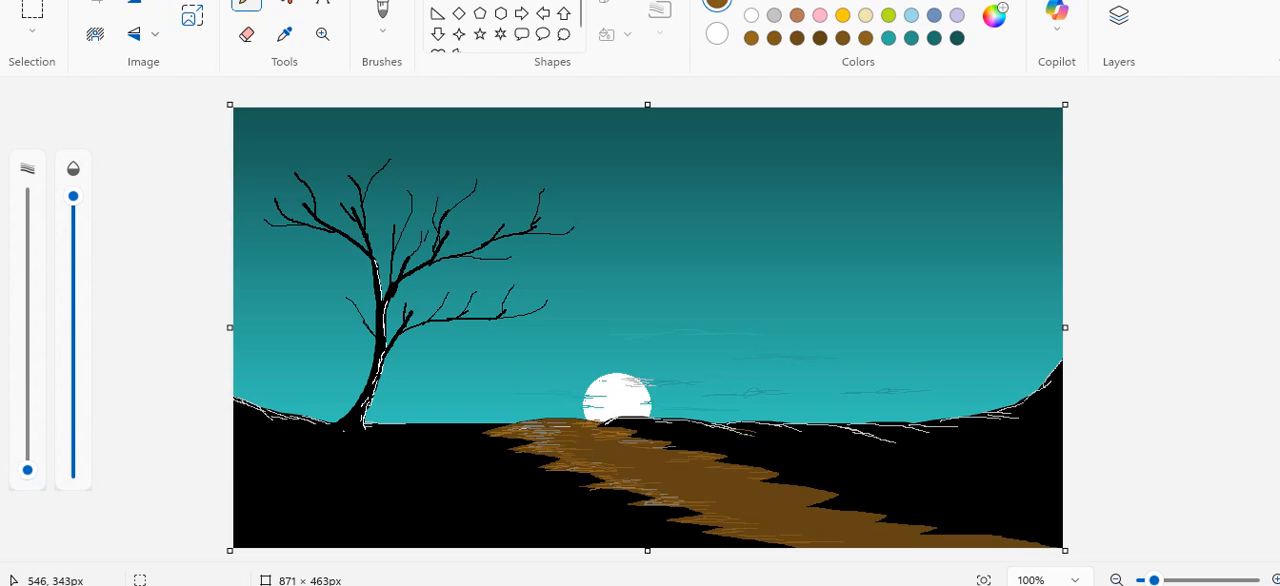
drag(751, 436, 780, 441)
mouse_move(871, 440)
mouse_down()
mouse_move(920, 452)
mouse_move(956, 434)
mouse_move(1064, 428)
mouse_up()
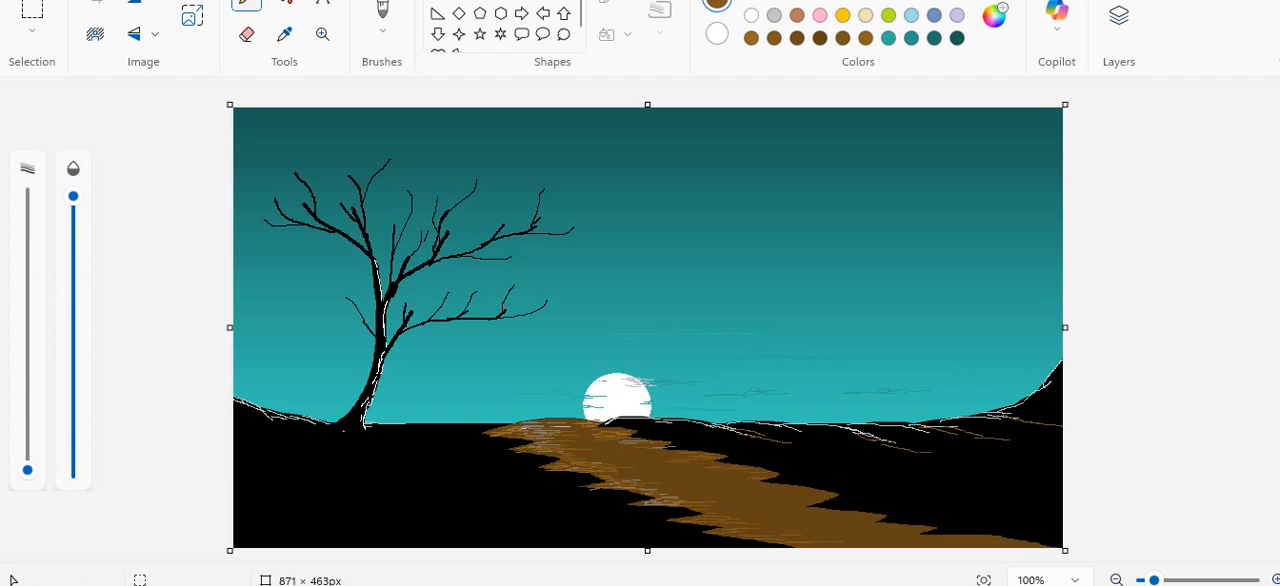
Draw seven small black birds in the sky right of the white circle, using decreasing pencil sizes.
click(751, 1)
drag(27, 470, 27, 464)
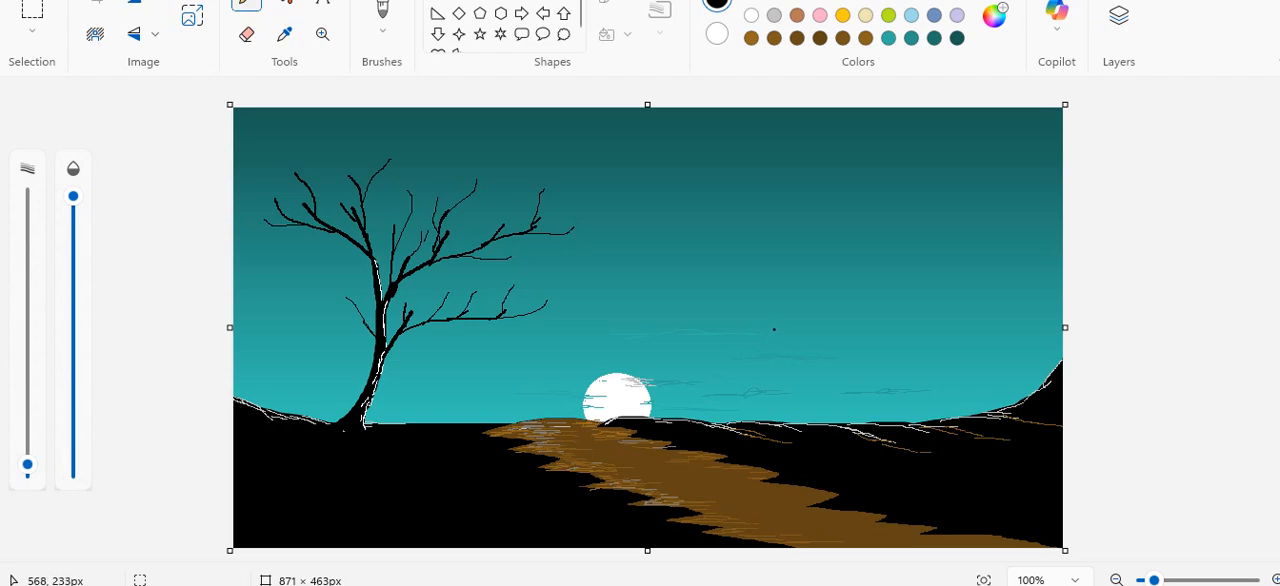
drag(775, 328, 795, 325)
drag(27, 464, 27, 467)
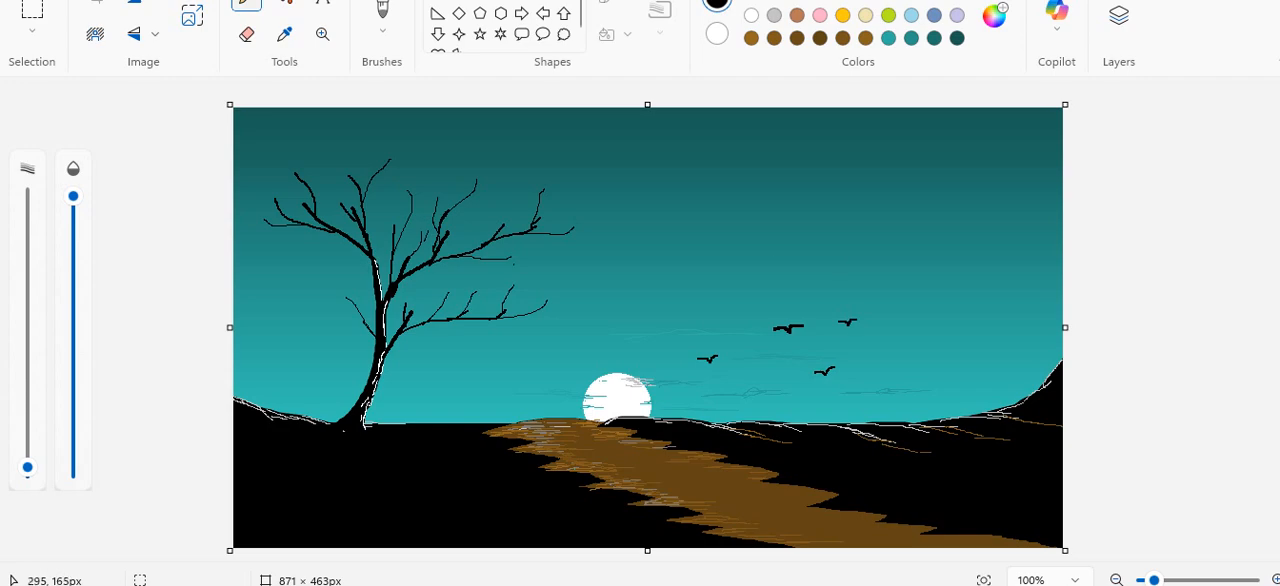
drag(27, 467, 27, 472)
drag(885, 346, 890, 340)
drag(745, 307, 758, 309)
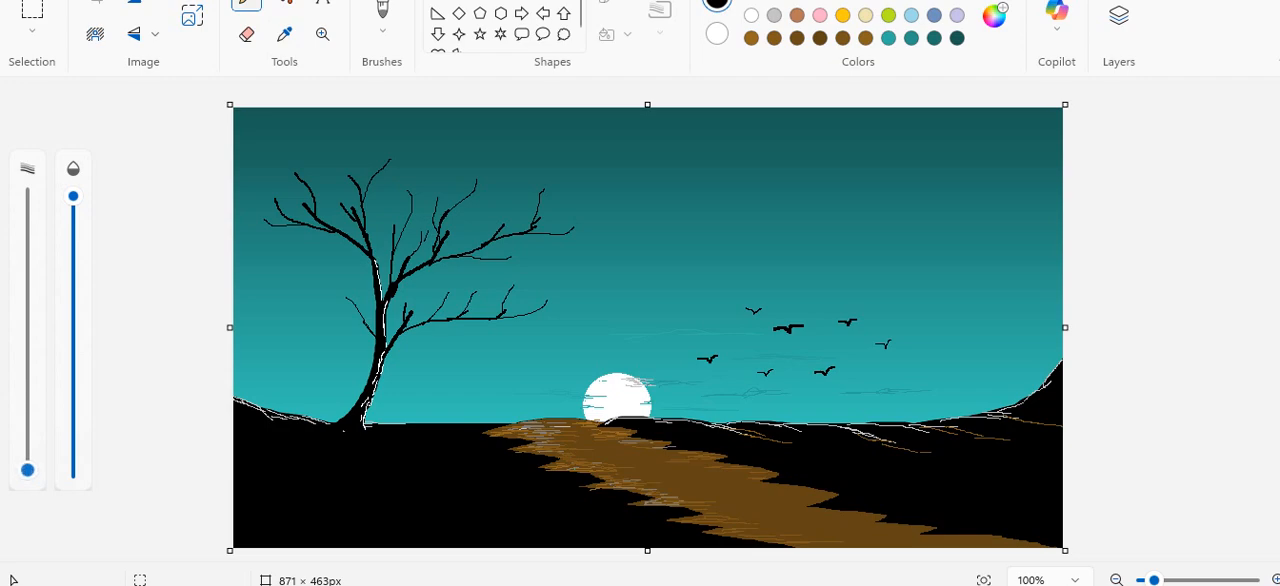
Scatter 2 px white pencil dots across the sky as stars, including around the tree's branches.
drag(27, 470, 27, 467)
click(751, 15)
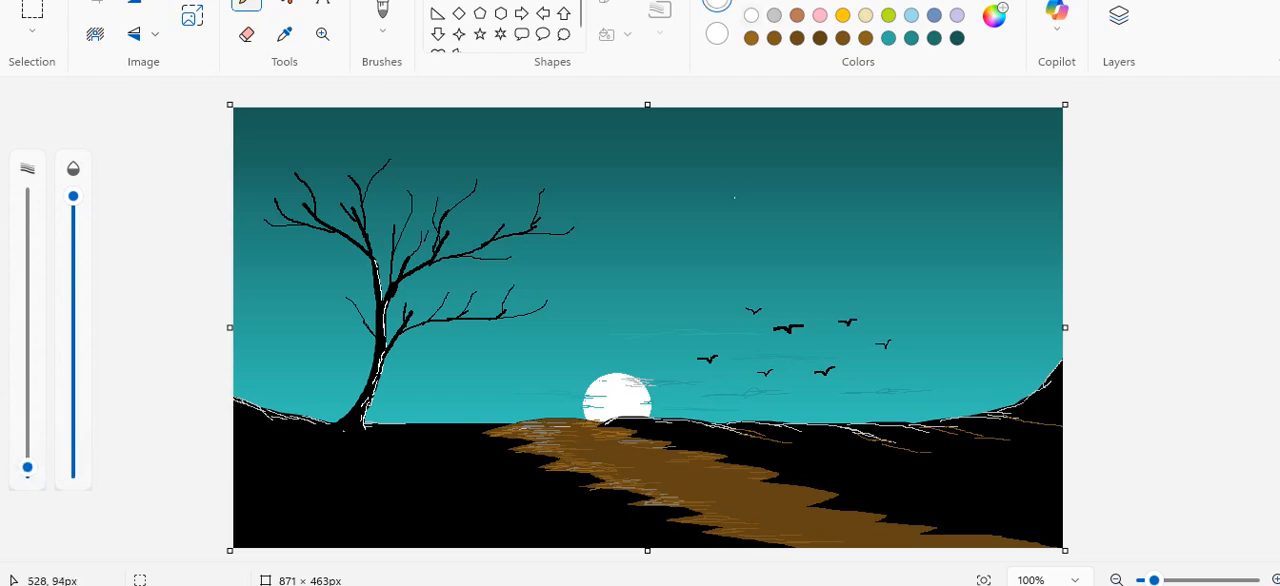
click(735, 198)
click(885, 214)
click(798, 277)
click(797, 219)
click(651, 229)
click(731, 148)
click(726, 213)
click(661, 173)
click(839, 137)
click(987, 161)
click(974, 121)
click(1049, 243)
click(1033, 145)
click(422, 195)
click(417, 153)
click(307, 134)
click(266, 183)
click(271, 331)
click(259, 301)
click(349, 310)
click(328, 302)
click(249, 251)
click(300, 253)
Frame the picture with an unfilled white rectangle outline of about 868 × 458 px along the canvas edges.
click(501, 0)
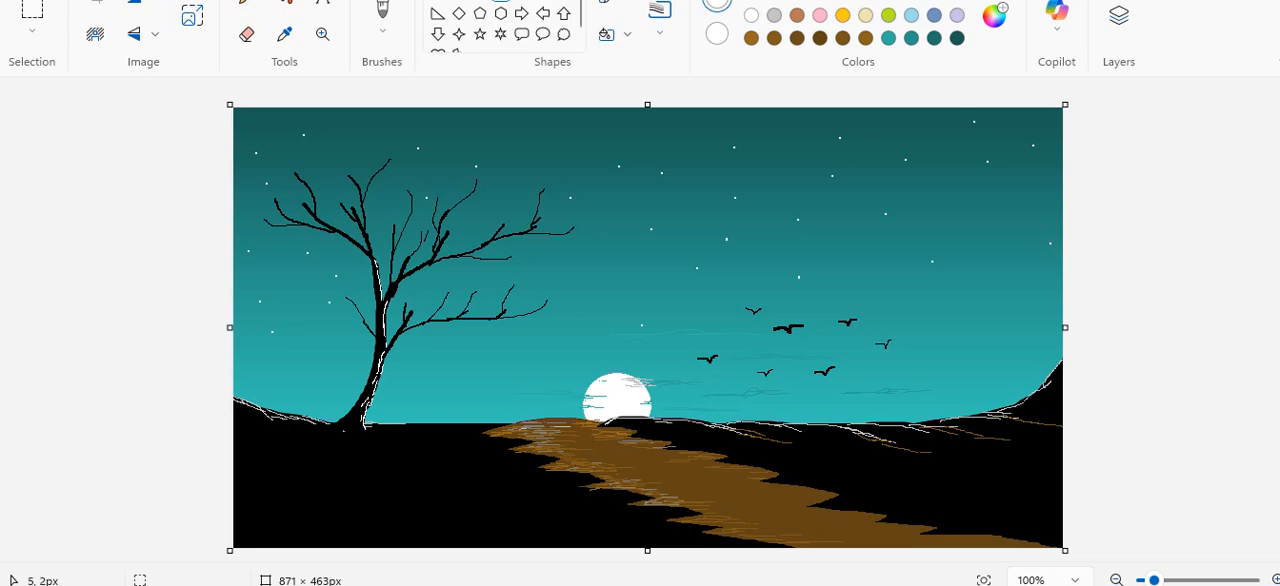
drag(236, 110, 1057, 544)
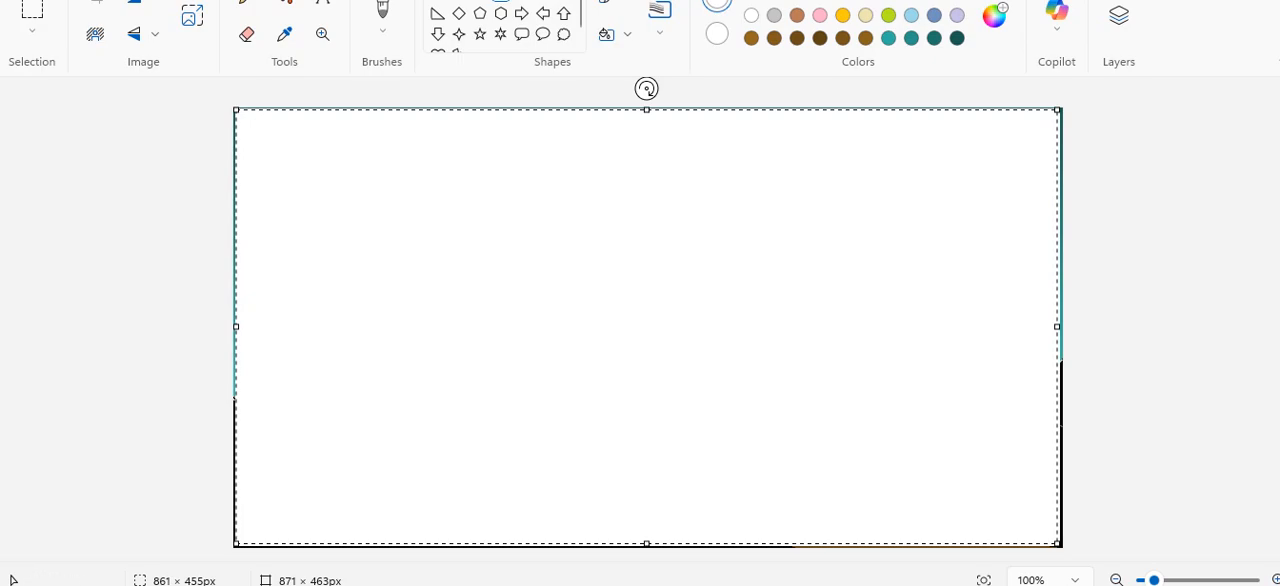
click(616, 35)
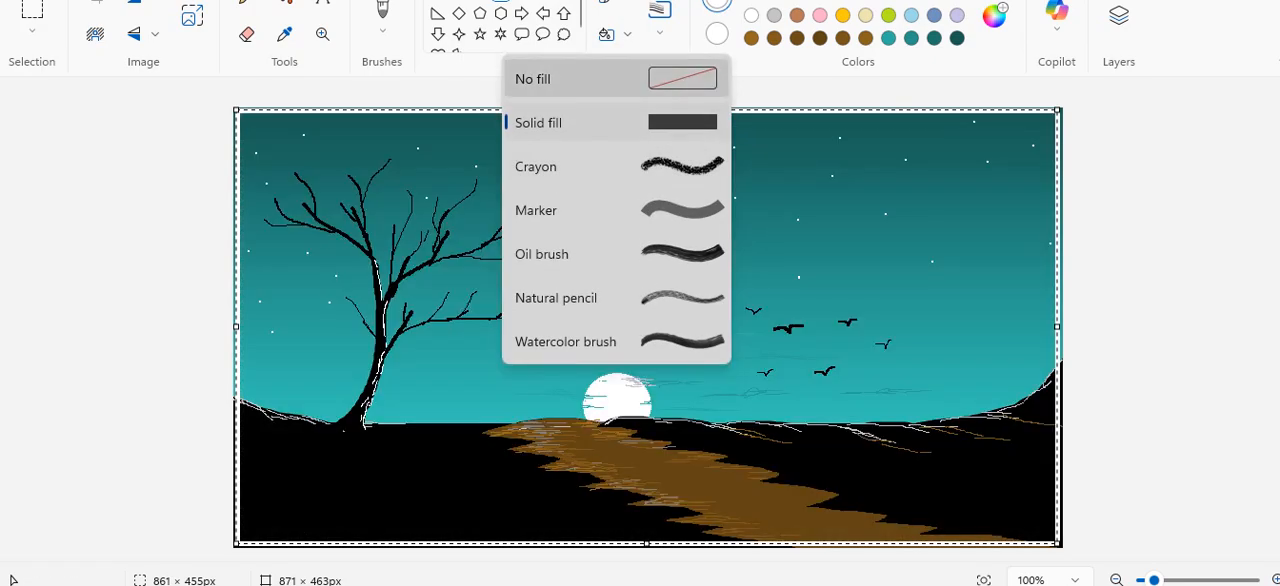
click(616, 79)
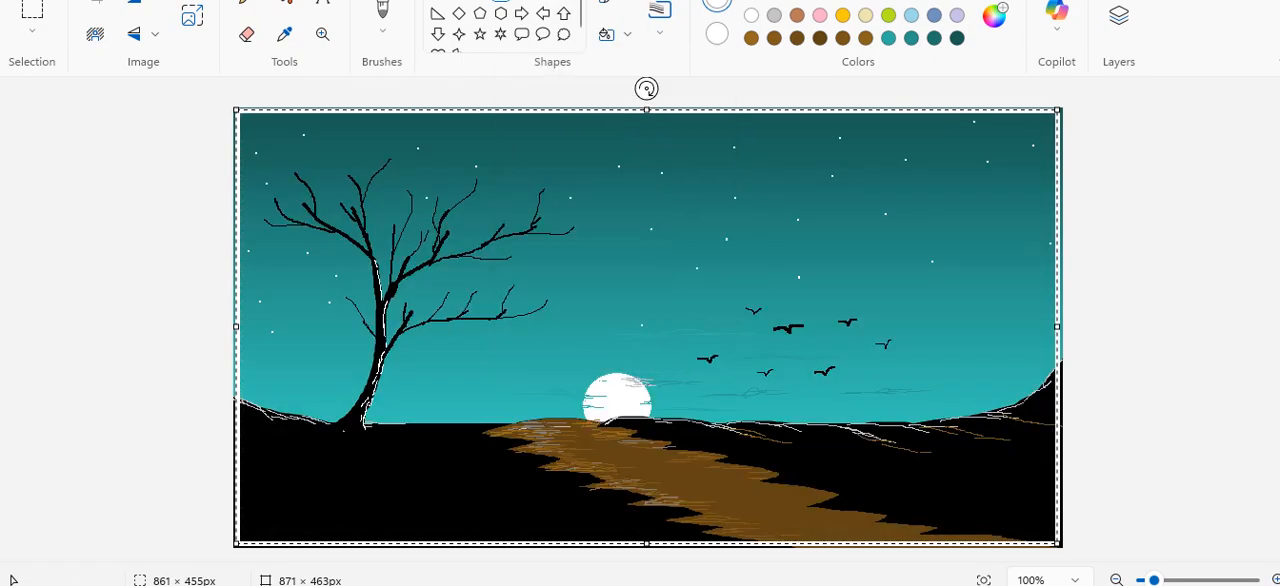
drag(236, 110, 233, 109)
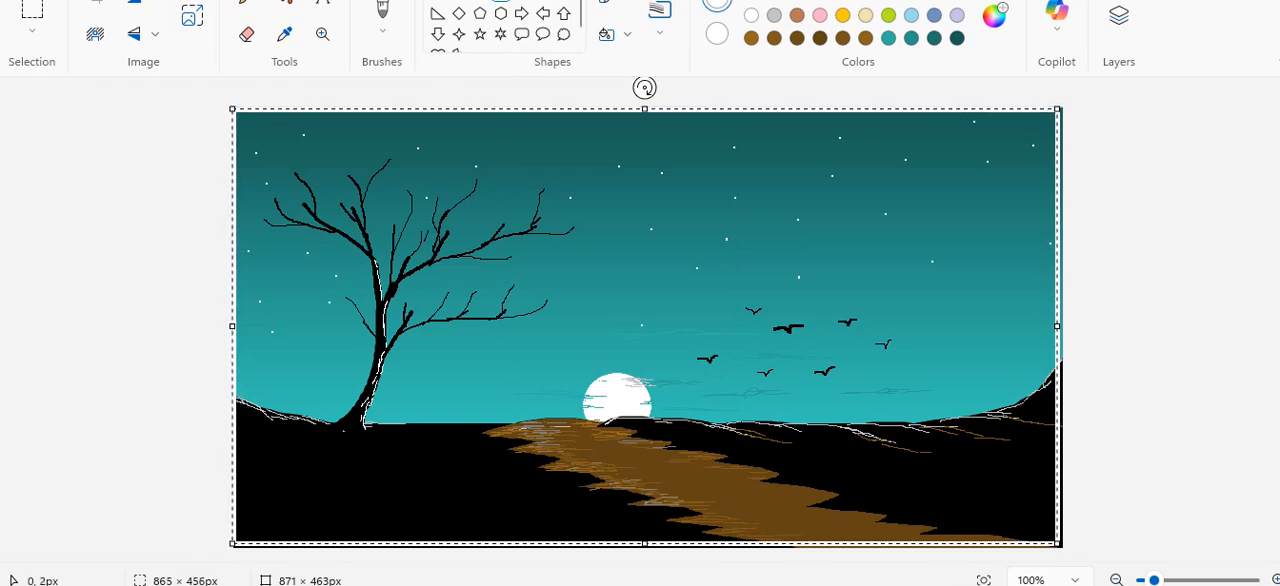
drag(1057, 546, 1060, 547)
click(1124, 490)
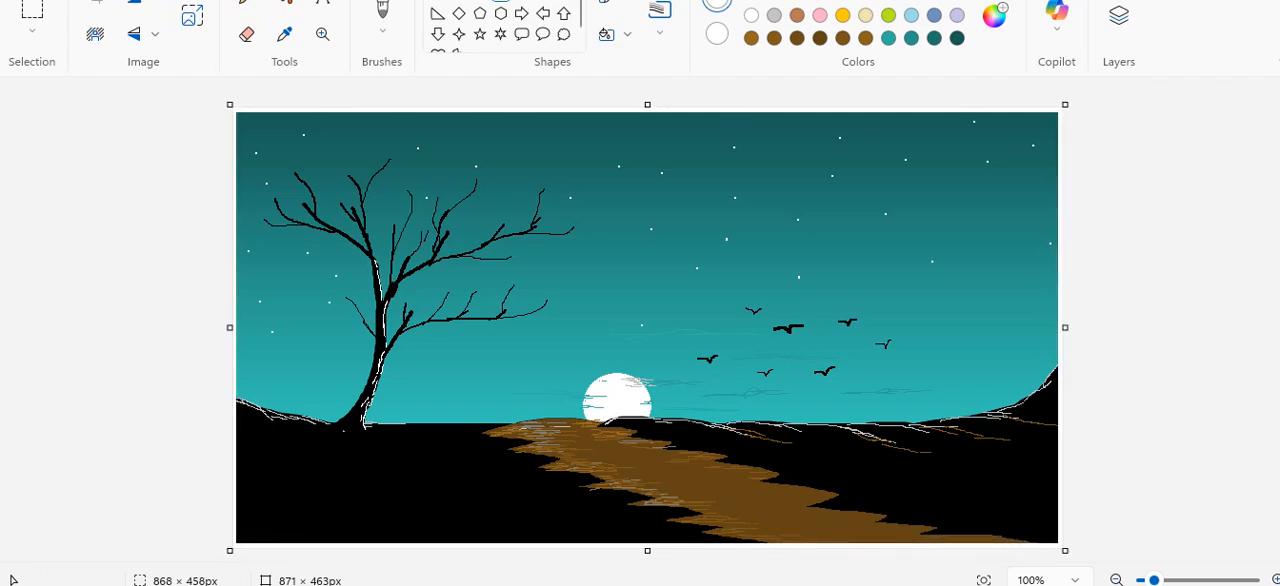
click(1013, 585)
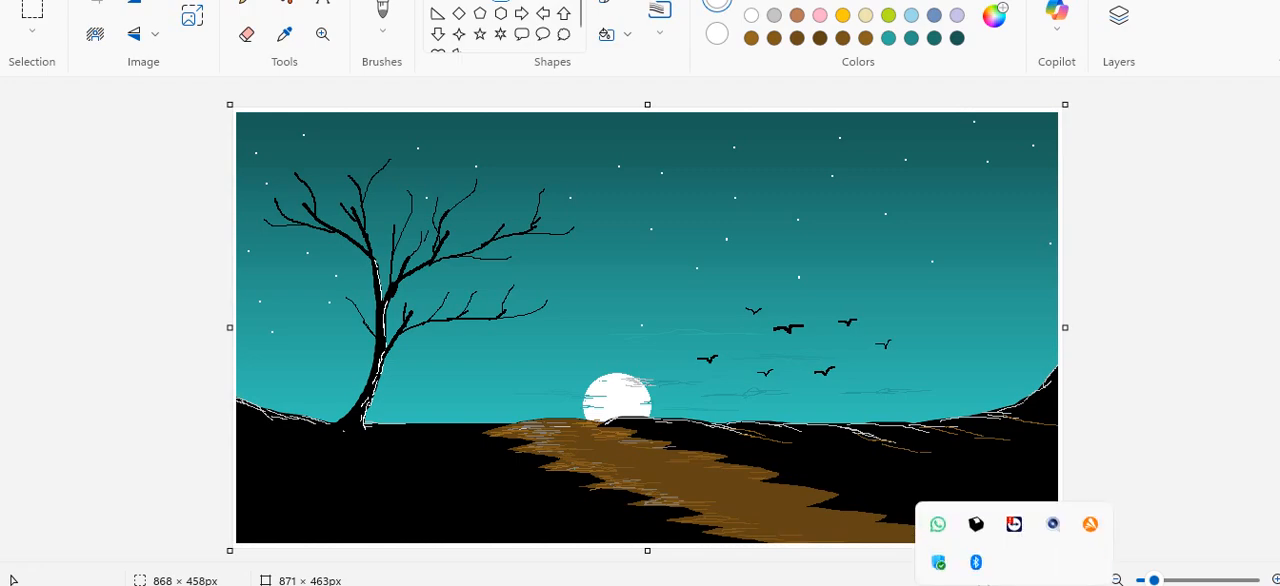
click(1013, 585)
mouse_move(630, 585)
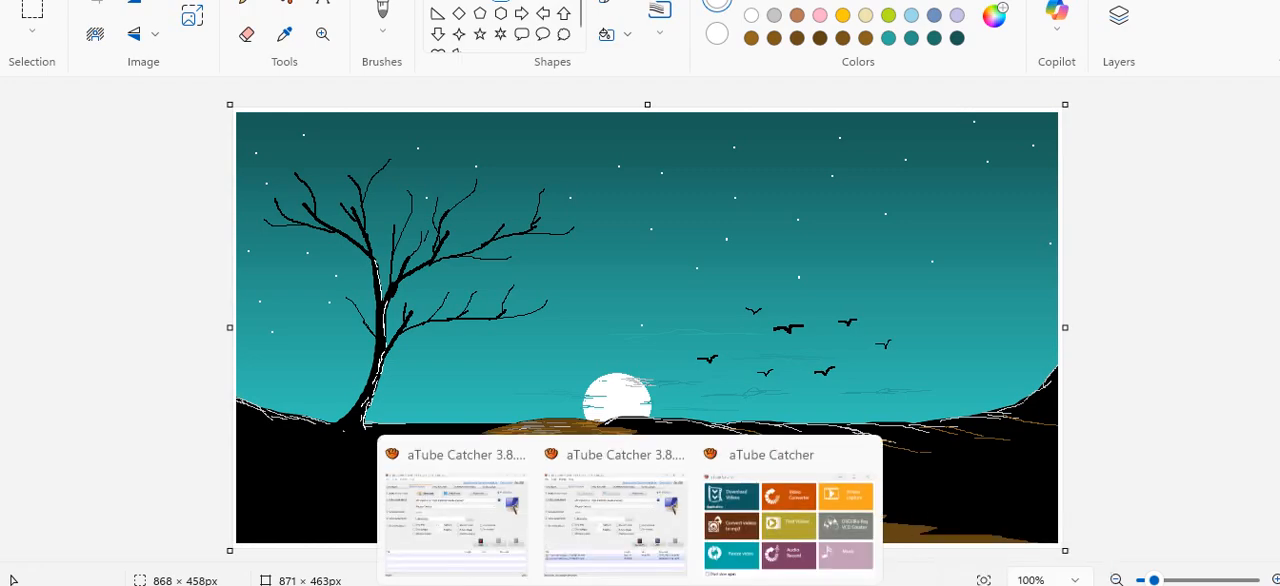